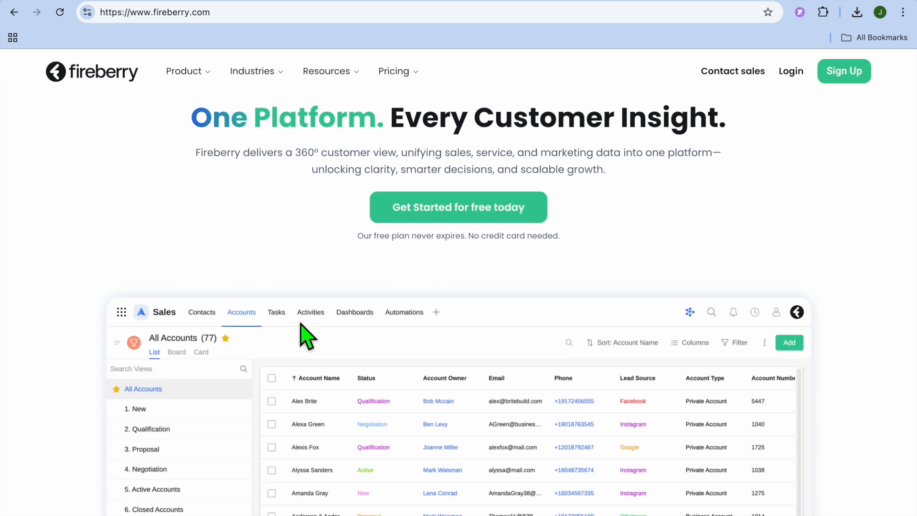
Step: Look over the Fireberry homepage and switch to the CRM's All Accounts list
scroll(306, 337, down, 1)
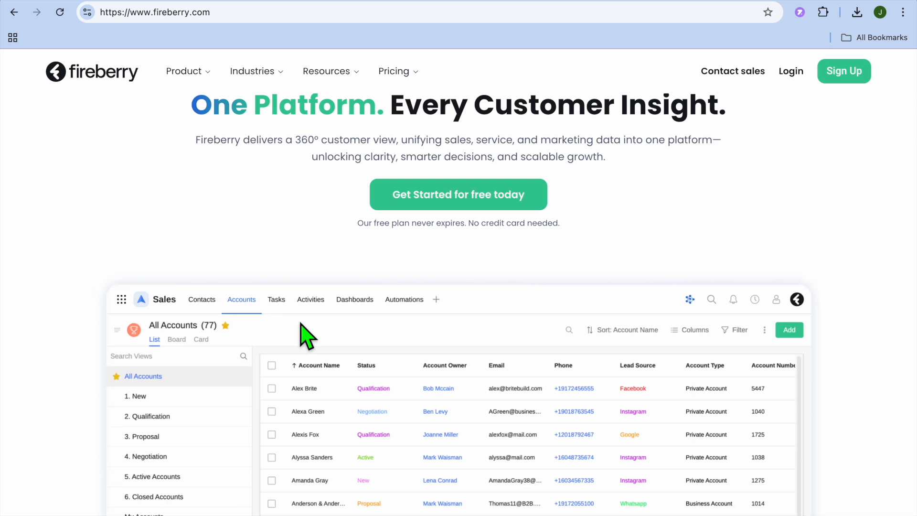
scroll(306, 337, up, 3)
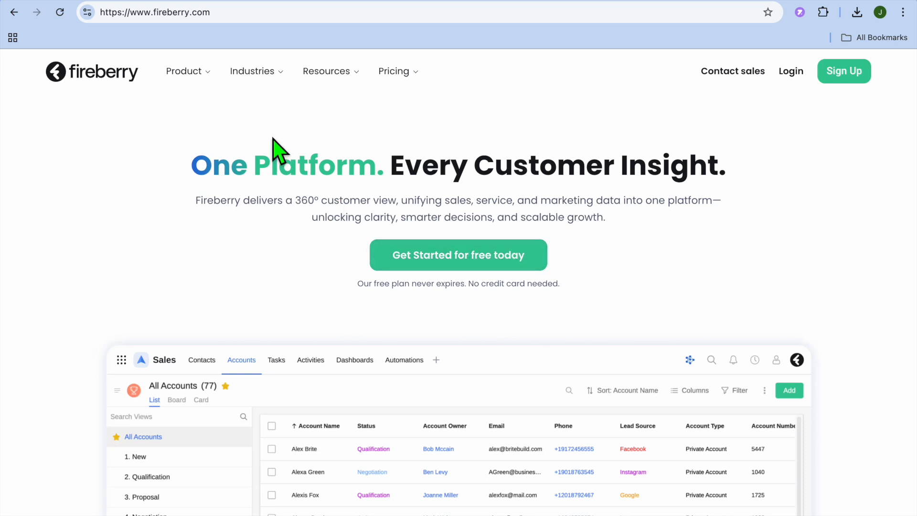
click(253, 1)
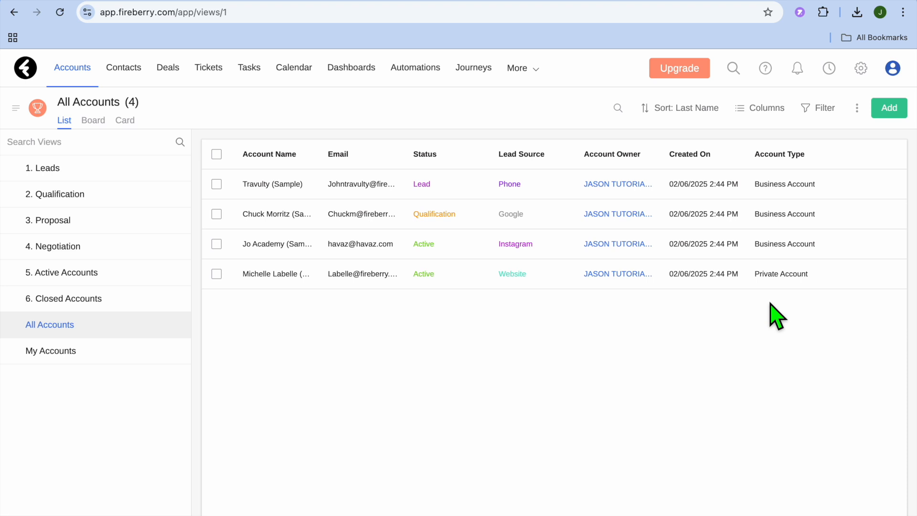
Step: Review the system settings for company logo, company info, users and e-Sign
click(863, 69)
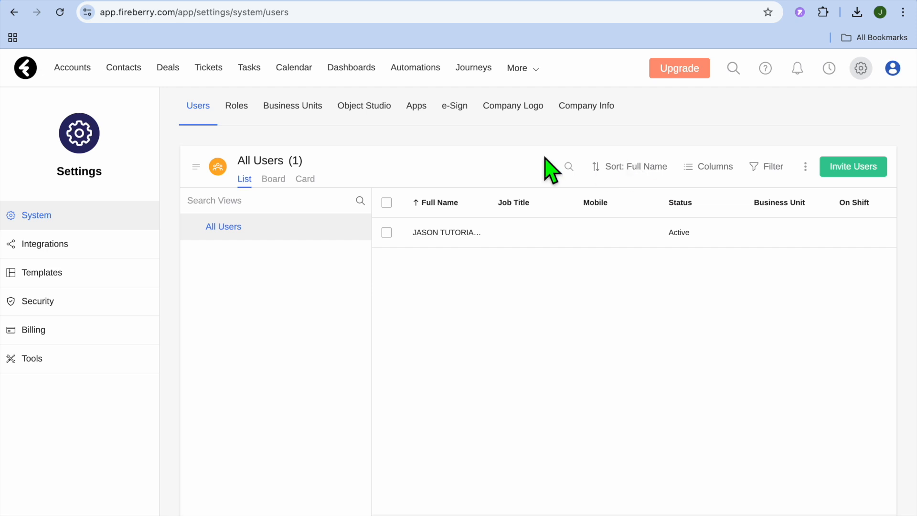
click(517, 110)
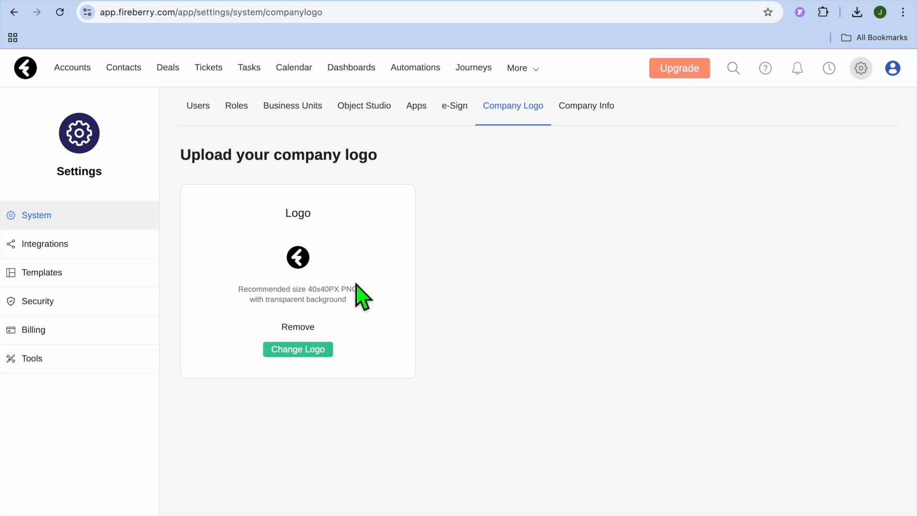
click(592, 107)
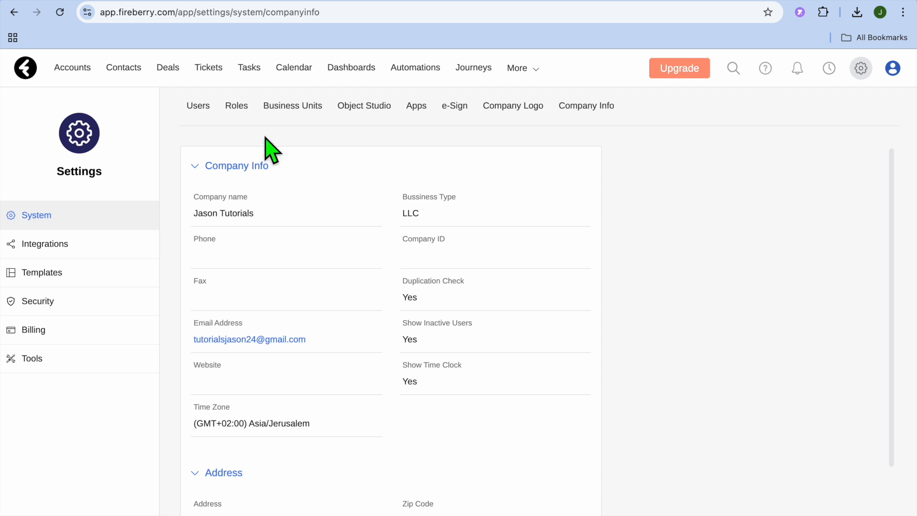
click(198, 106)
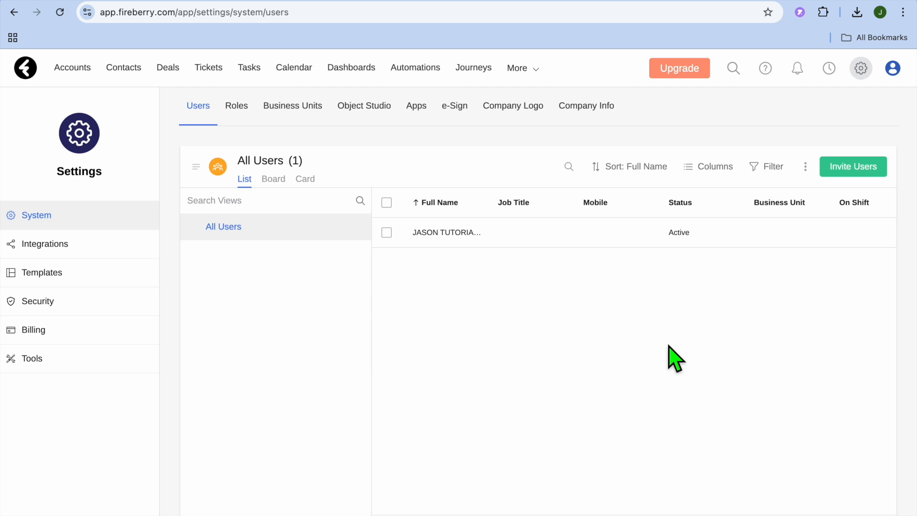
click(452, 108)
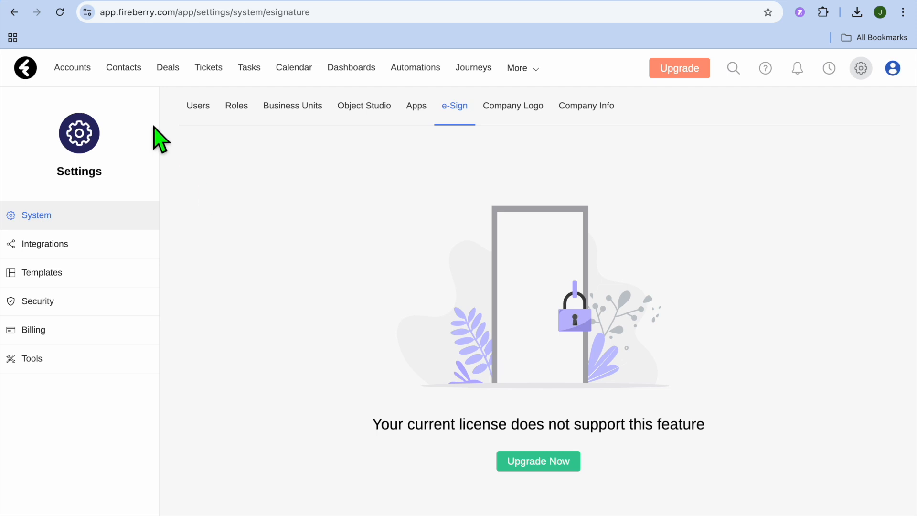
Step: Go to the contacts list and examine the fields of a new contact form, leaving it without saving
click(125, 72)
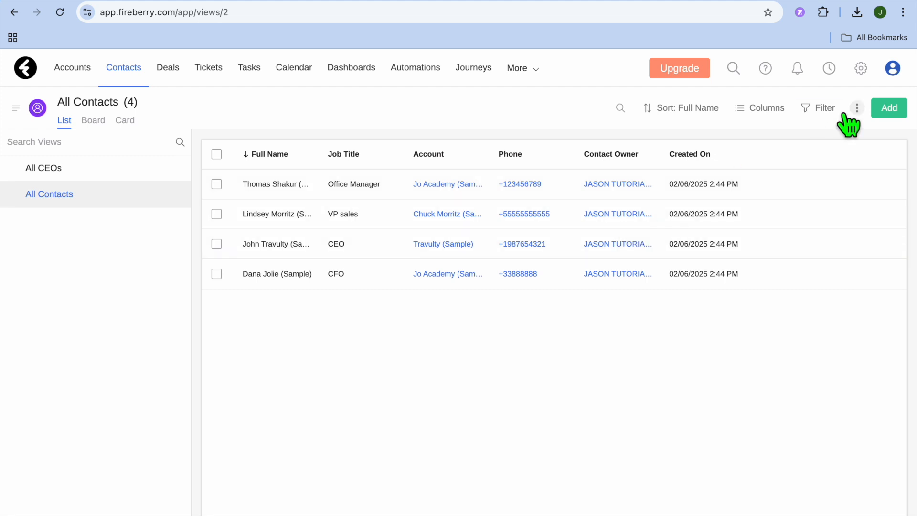
click(890, 109)
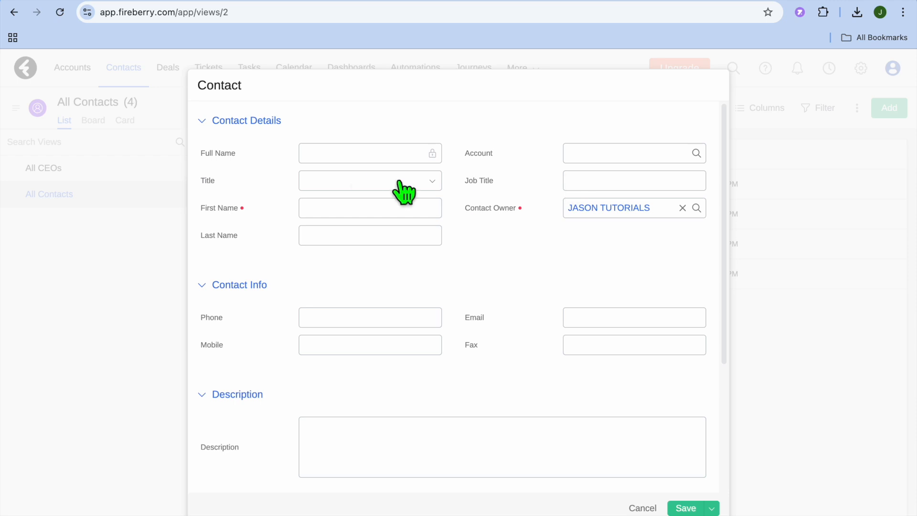
click(358, 159)
click(335, 158)
click(318, 154)
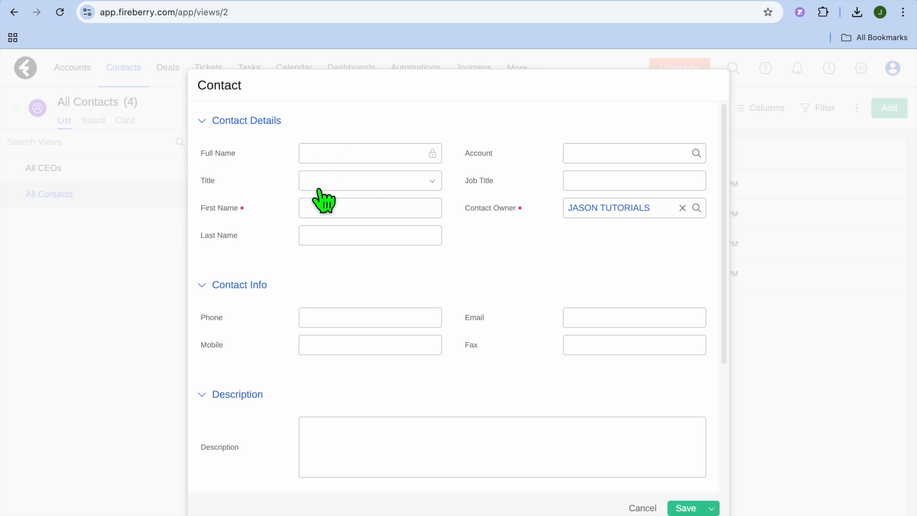
click(325, 187)
click(266, 206)
click(325, 213)
click(307, 262)
scroll(540, 258, down, 4)
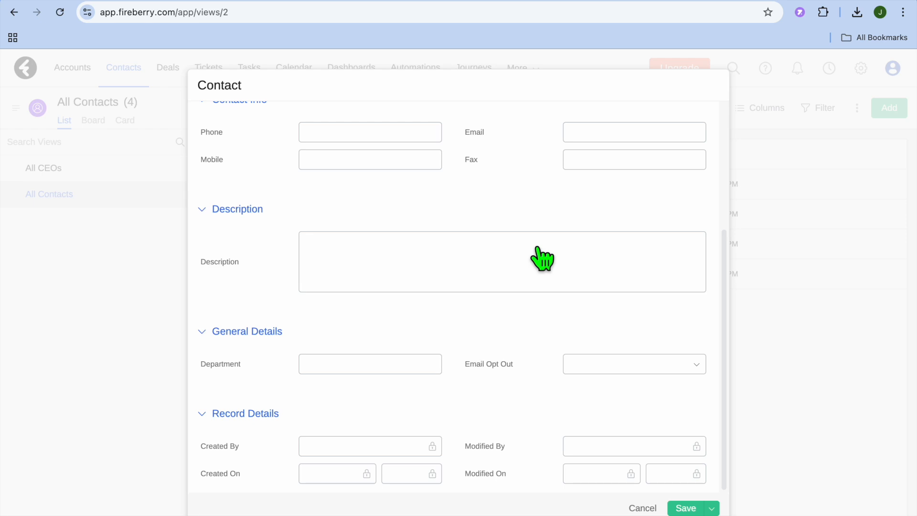
scroll(540, 253, up, 4)
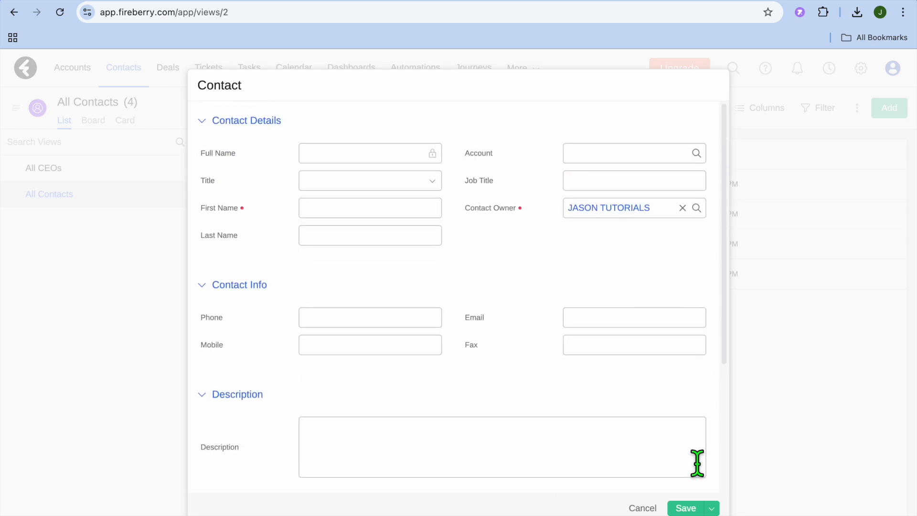
click(644, 508)
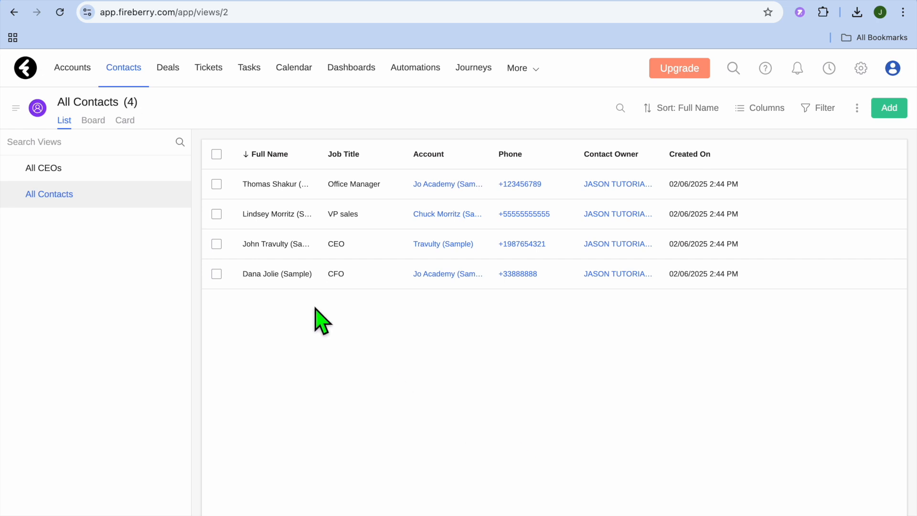
Step: Go to the deals list and view the details of the Botox shots (Sample) deal, returning to the list
click(170, 72)
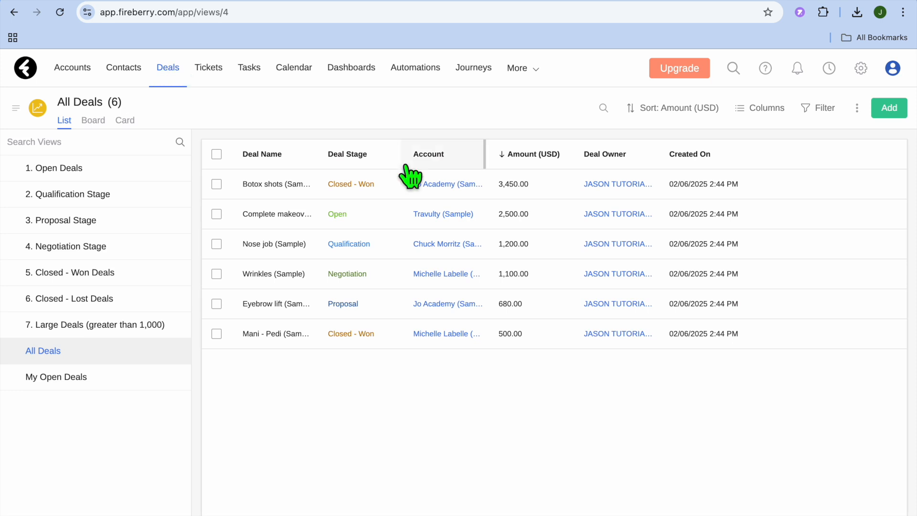
click(289, 185)
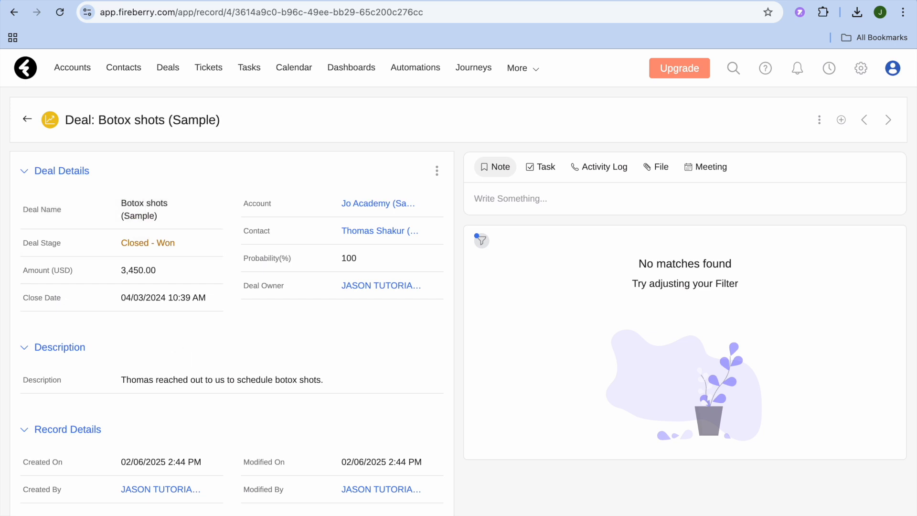
click(27, 119)
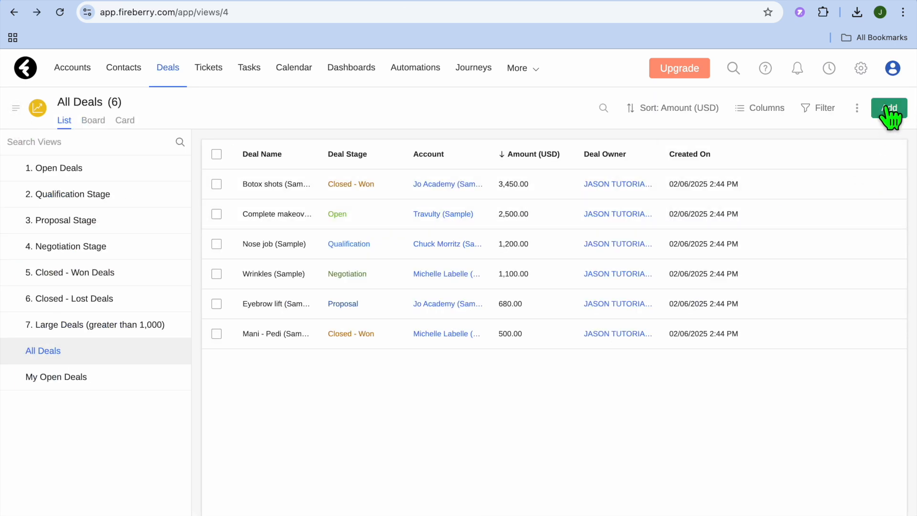
Step: Examine the new deal form and its deal stage options, leaving it without saving
click(889, 110)
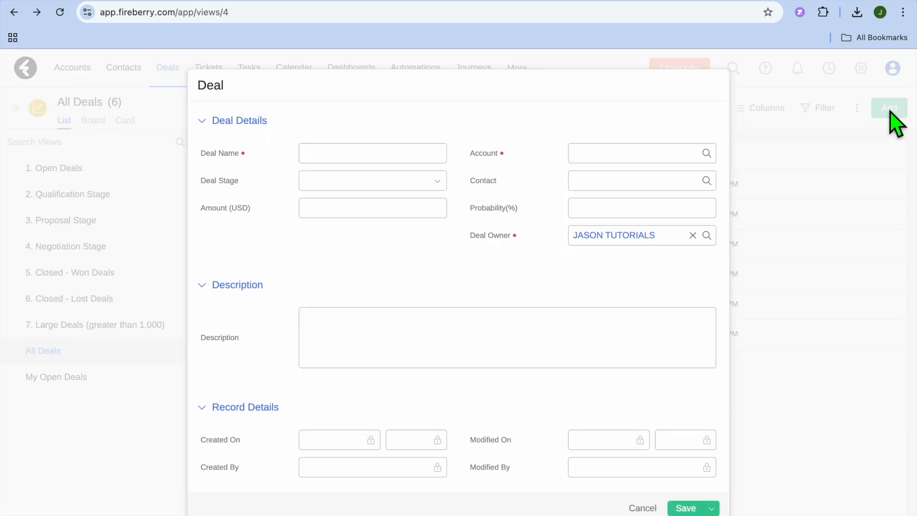
click(408, 163)
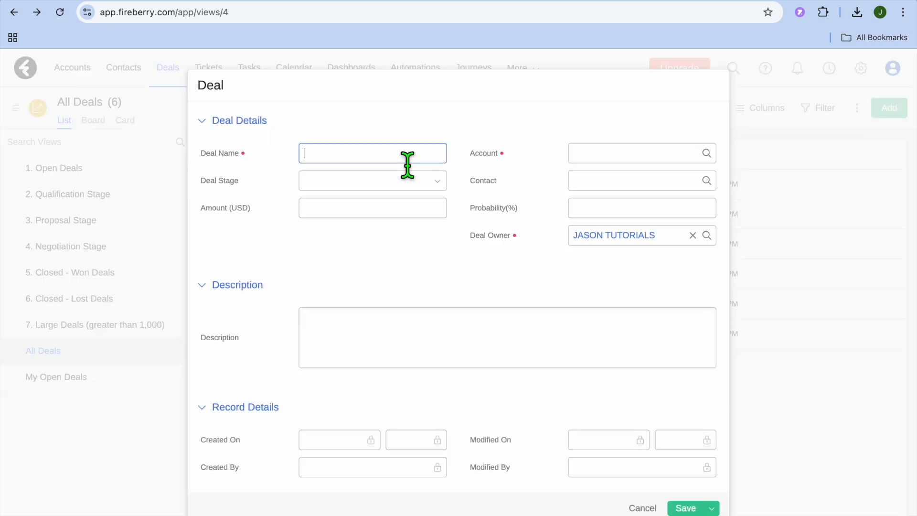
click(432, 188)
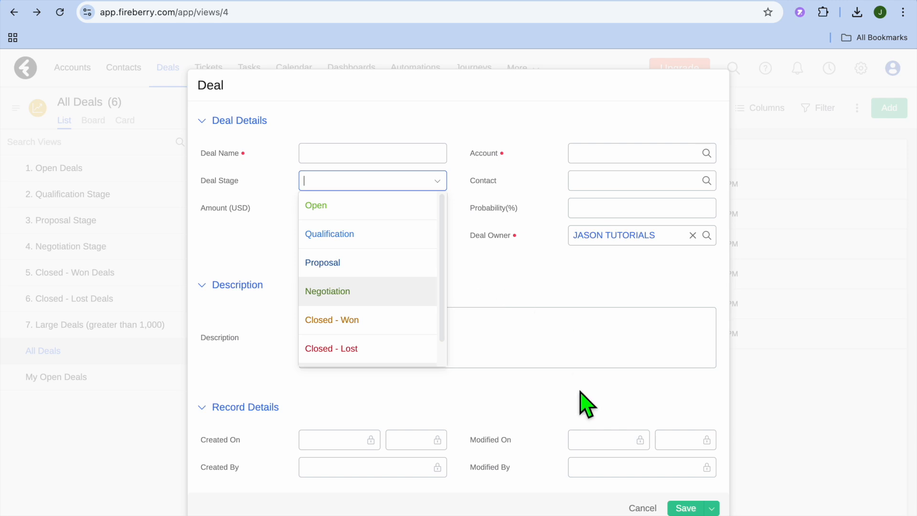
click(641, 508)
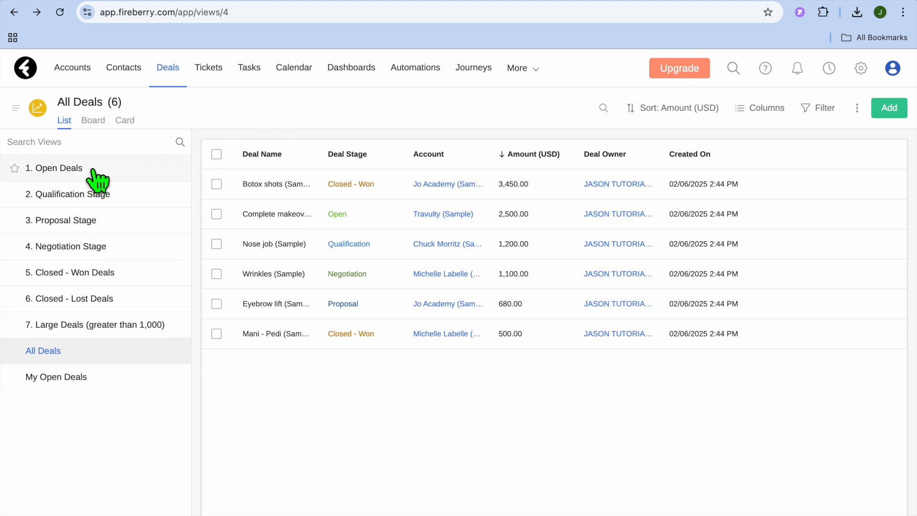
Step: Review the deals stage by stage, from Open Deals through Closed - Lost Deals
click(70, 171)
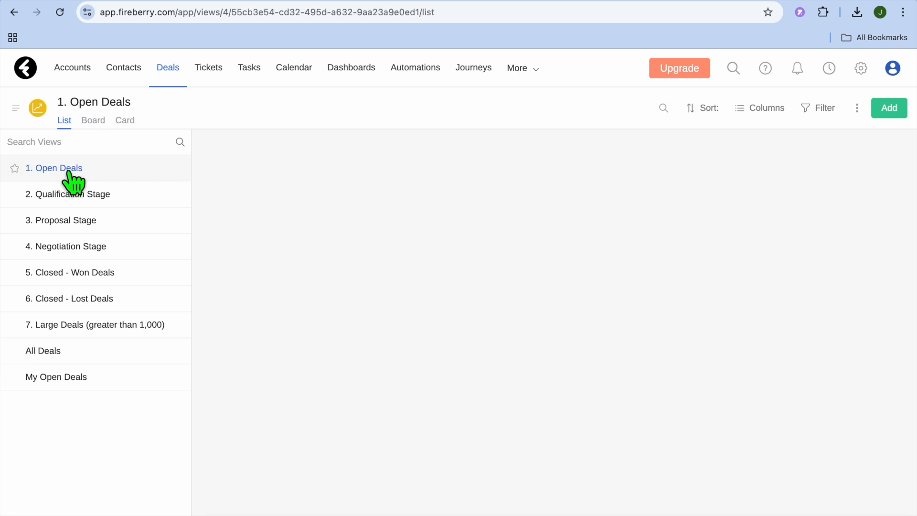
click(93, 196)
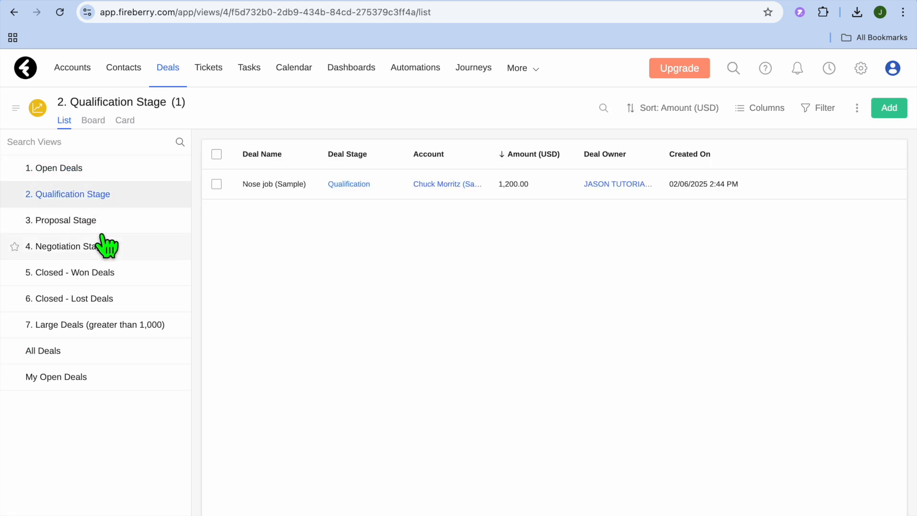
click(88, 221)
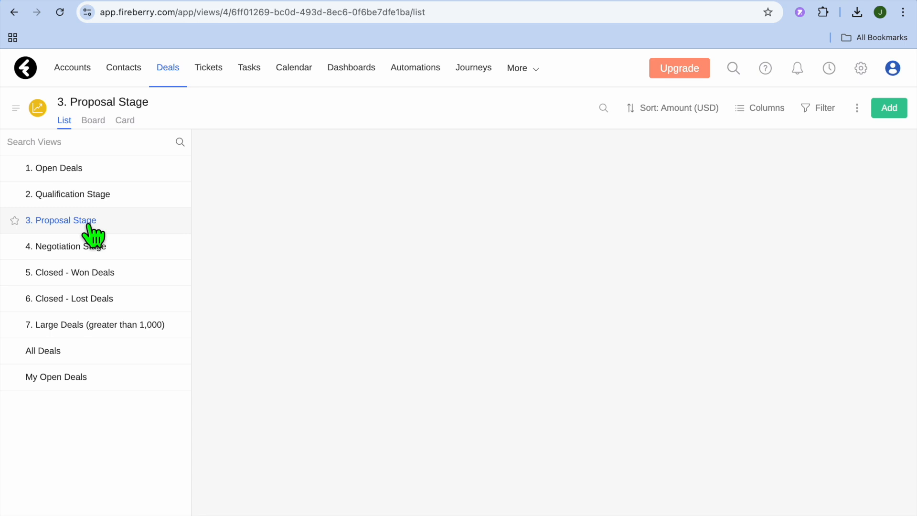
click(107, 252)
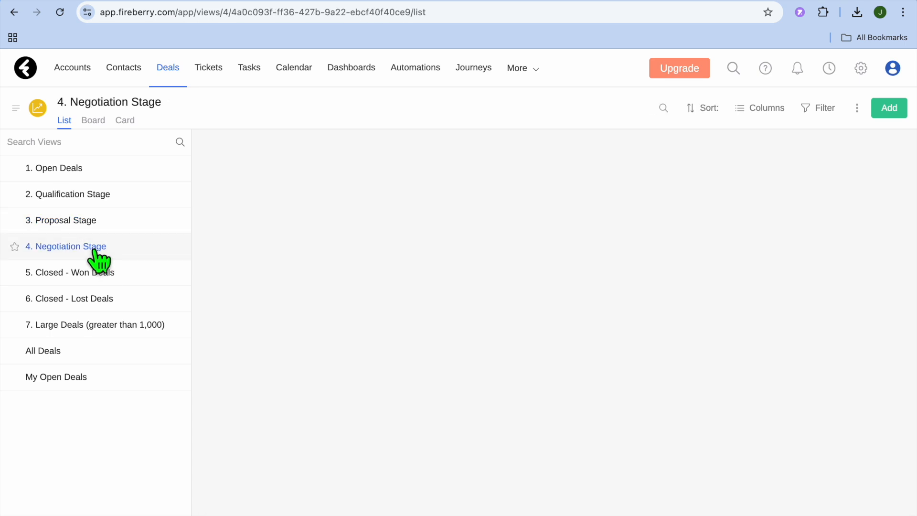
click(109, 279)
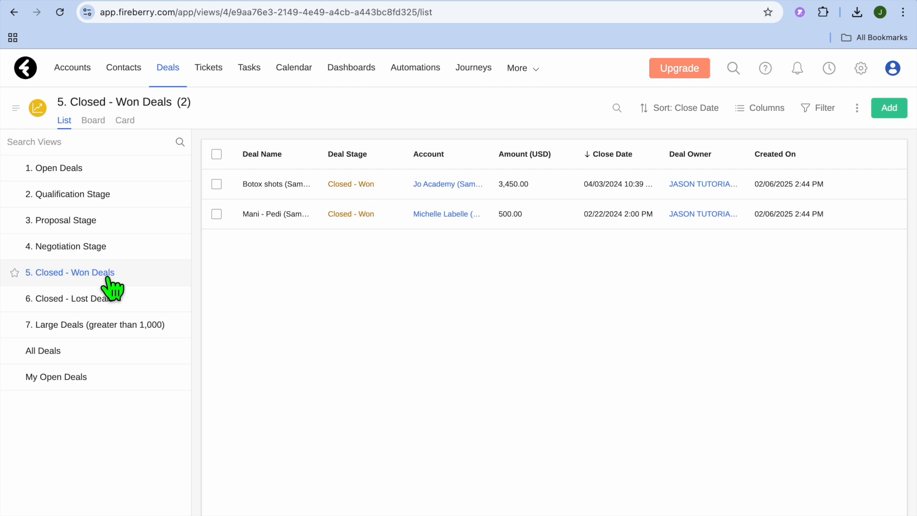
click(108, 299)
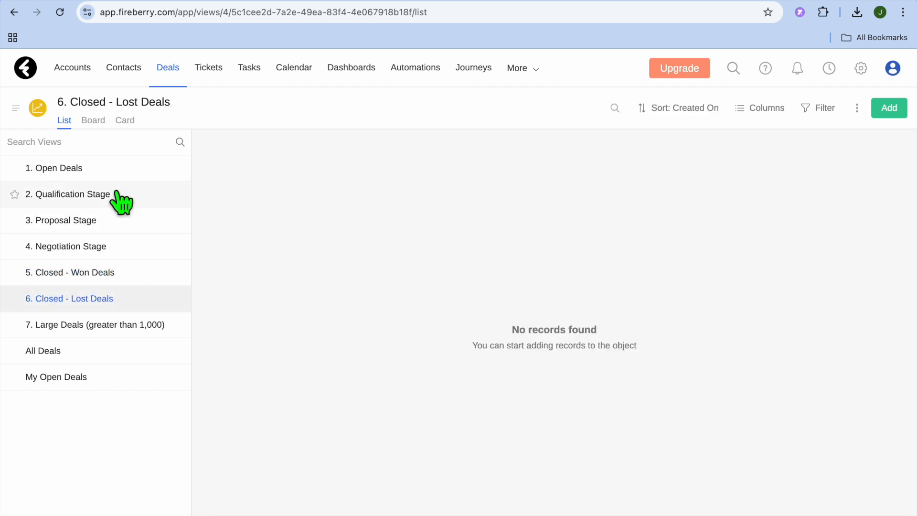
Step: In the Open Deals view, set the stage of the Travulty (Sample) account's deal to Qualification
click(97, 171)
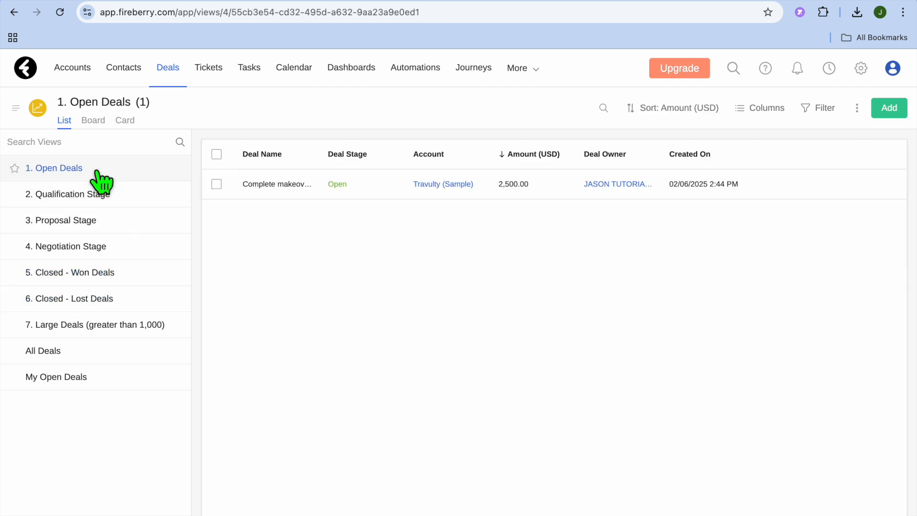
click(217, 184)
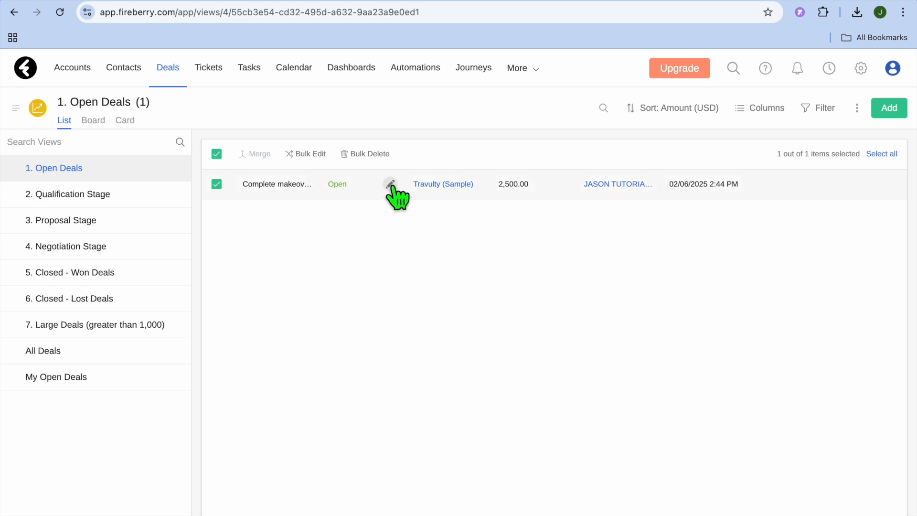
click(391, 184)
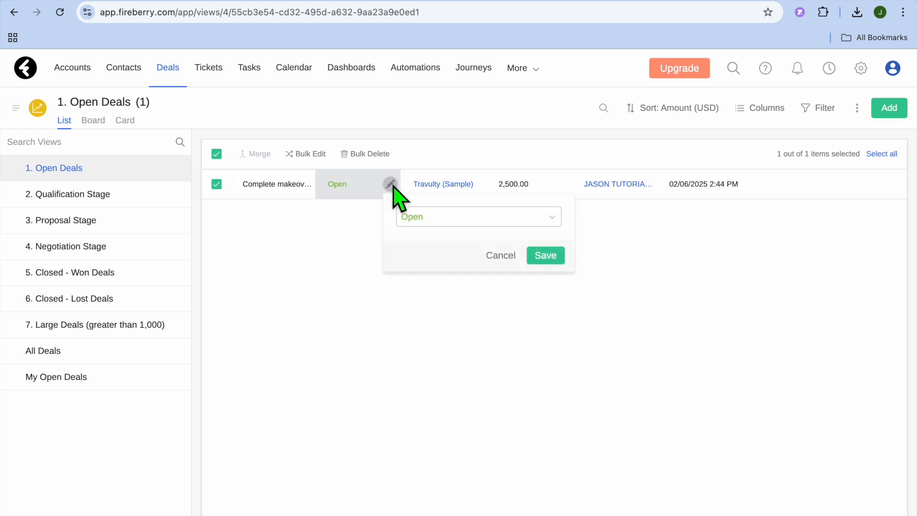
click(535, 221)
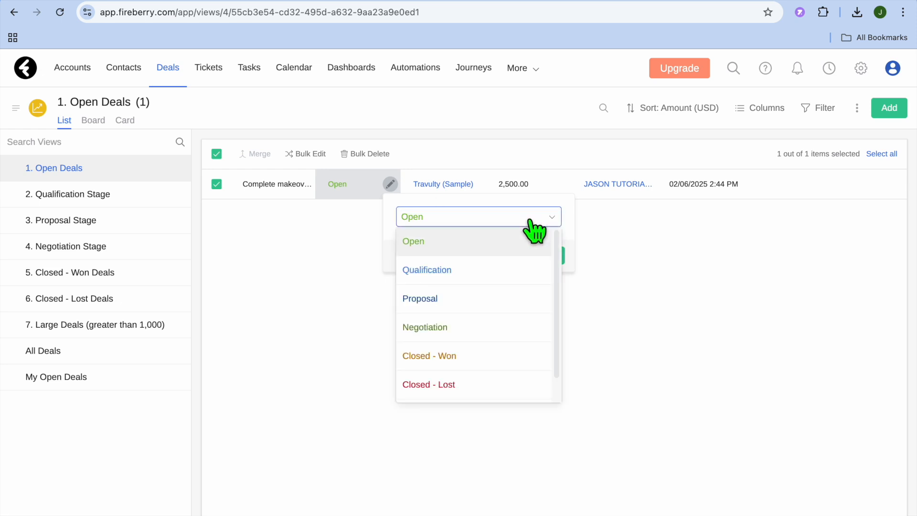
click(491, 278)
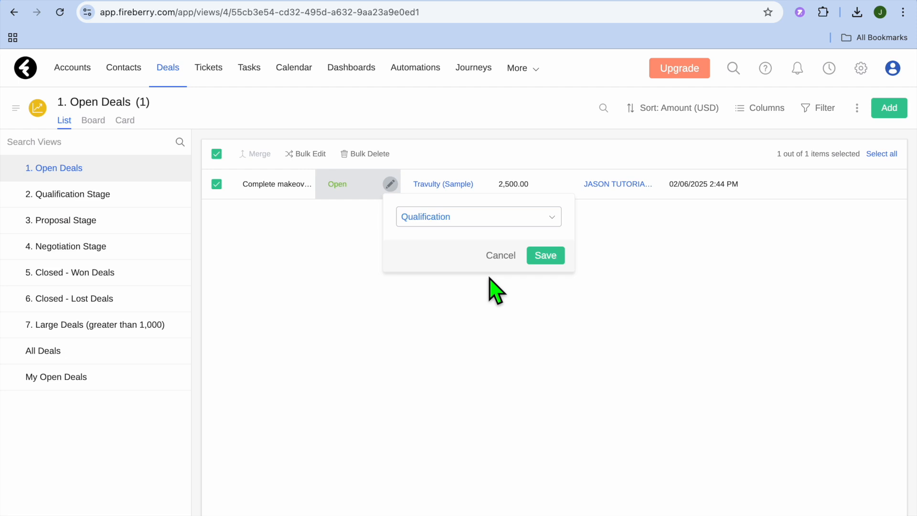
click(547, 257)
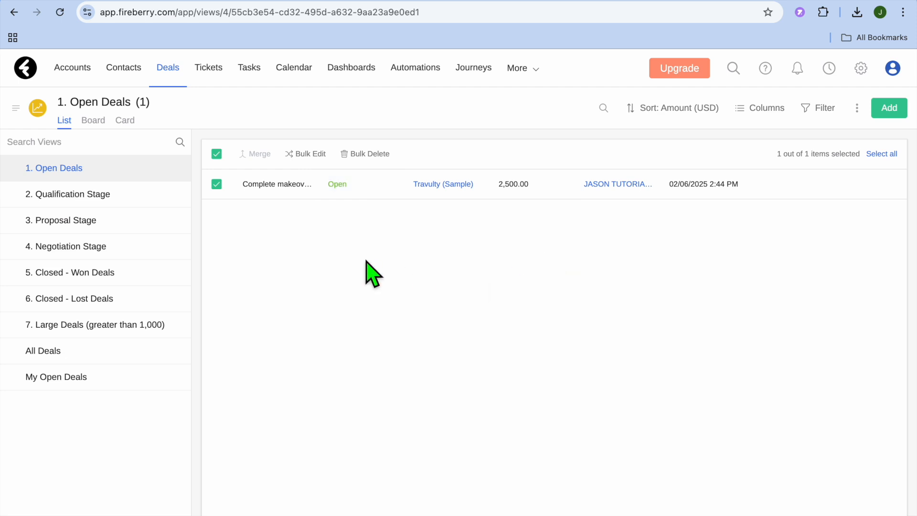
Step: In the Qualification Stage view, examine the stage options for the Travulty (Sample) account's deal without changing its stage
click(111, 200)
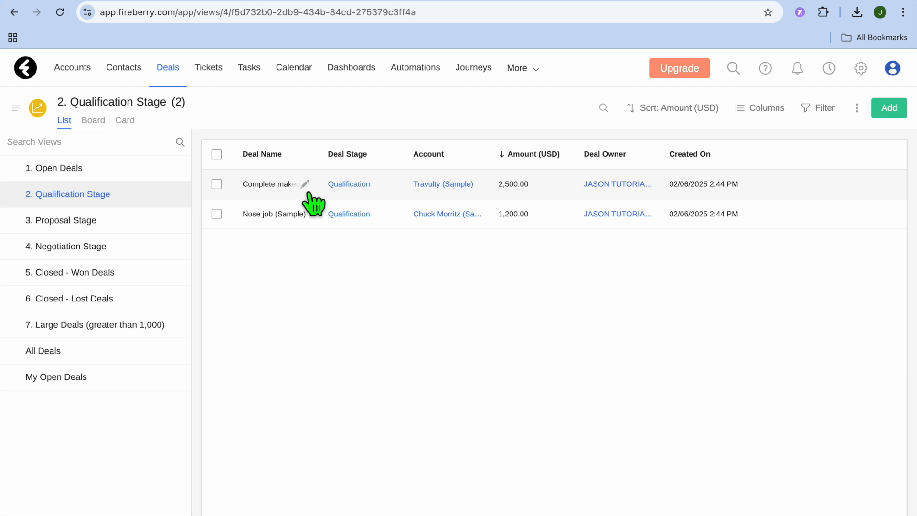
click(216, 184)
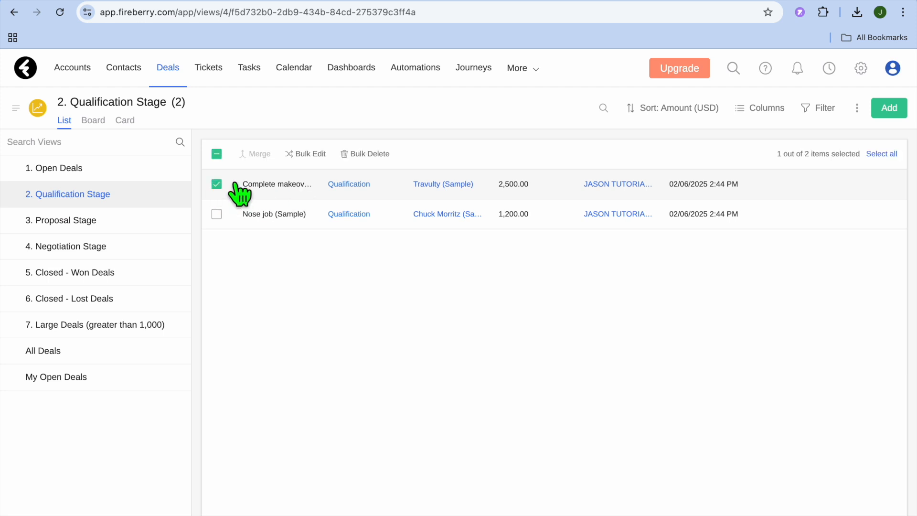
click(391, 186)
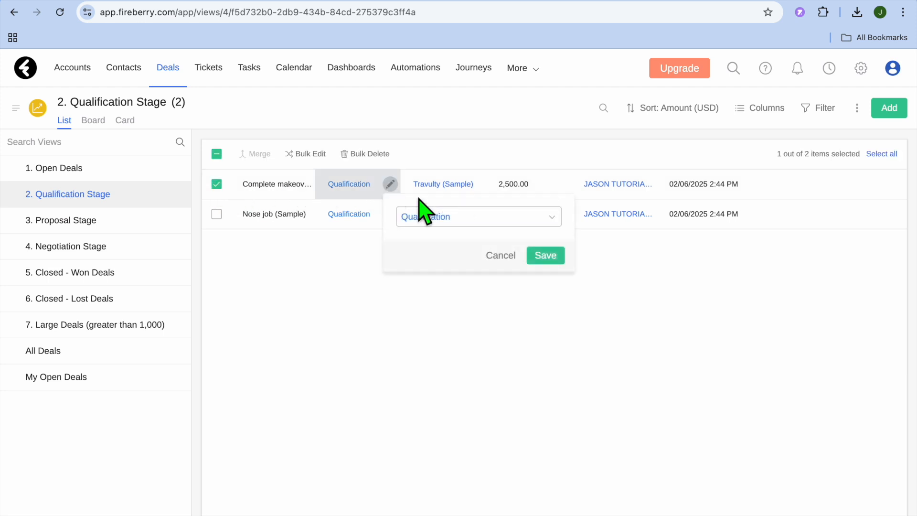
click(481, 221)
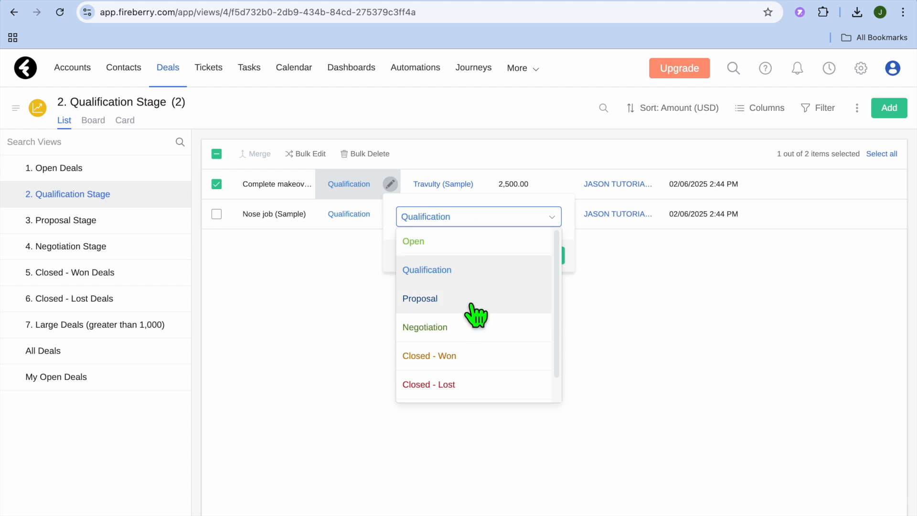
click(331, 324)
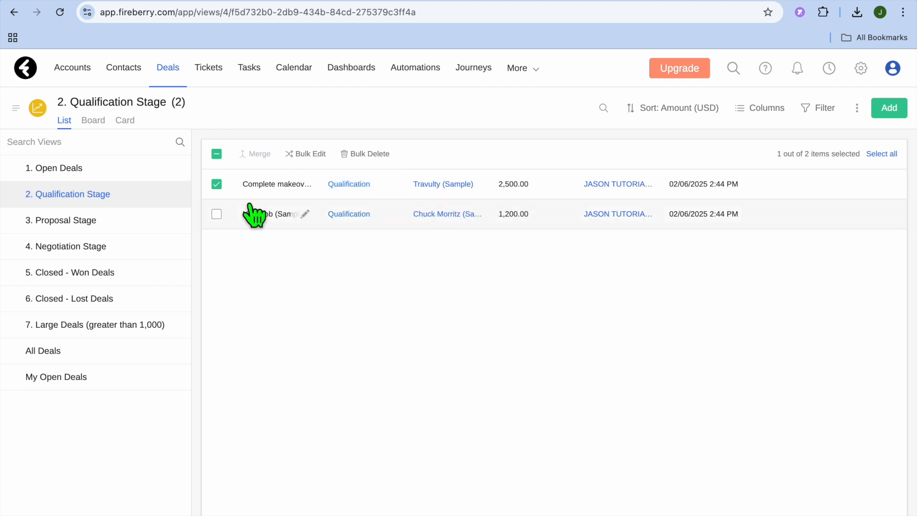
click(217, 184)
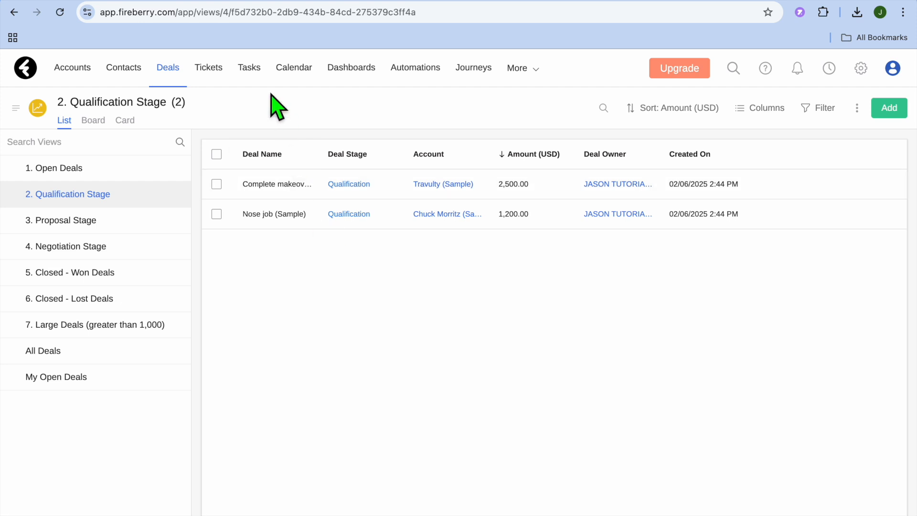
Step: Go to the tasks list and examine the new task form, including its status and due date fields, leaving it without saving
click(253, 75)
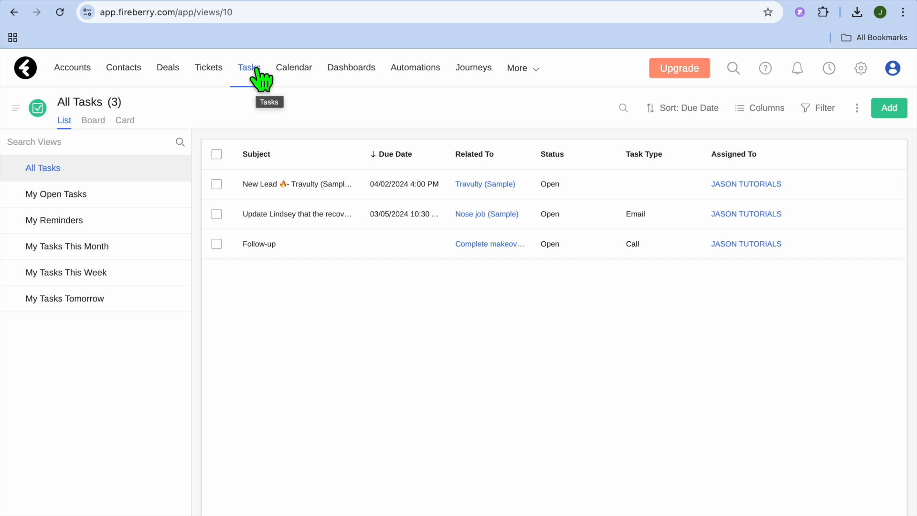
click(892, 110)
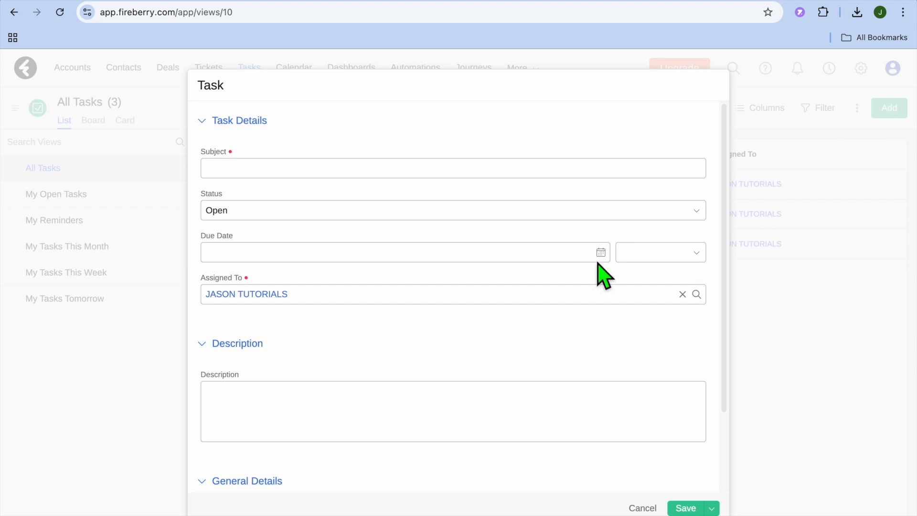
click(549, 170)
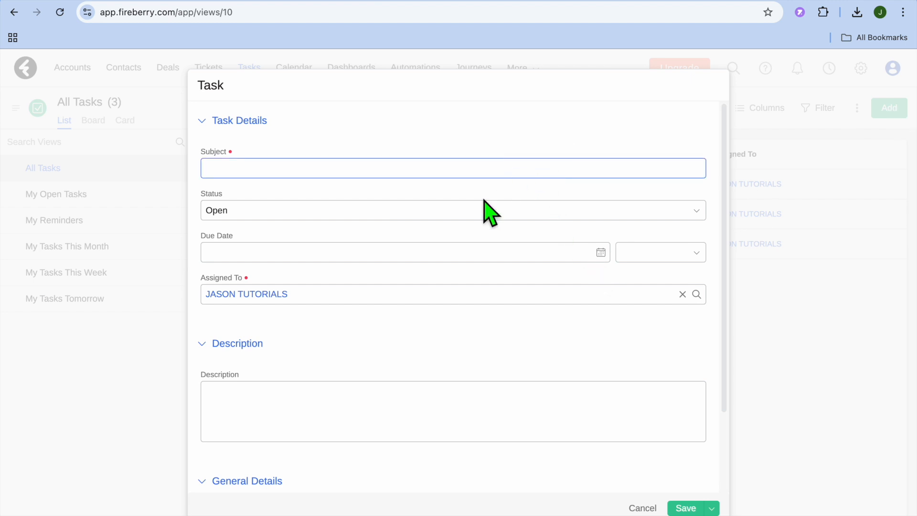
click(457, 206)
click(456, 206)
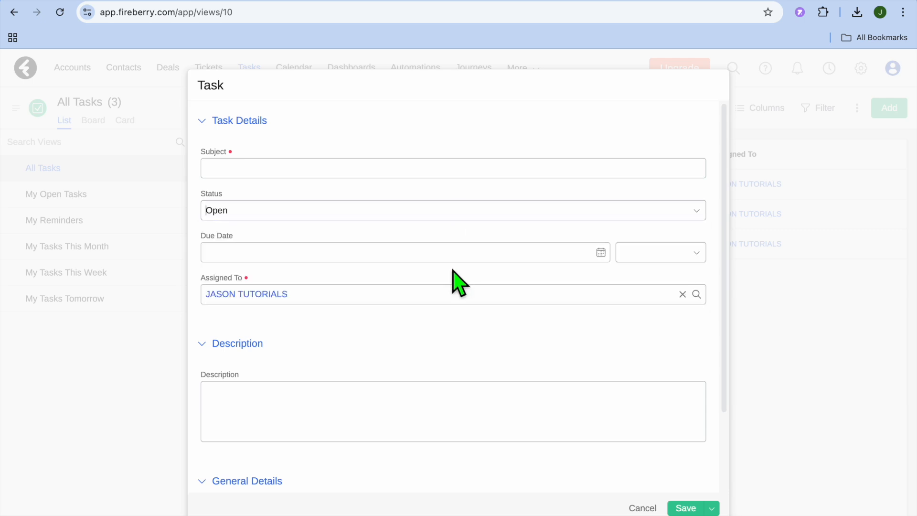
scroll(453, 270, down, 3)
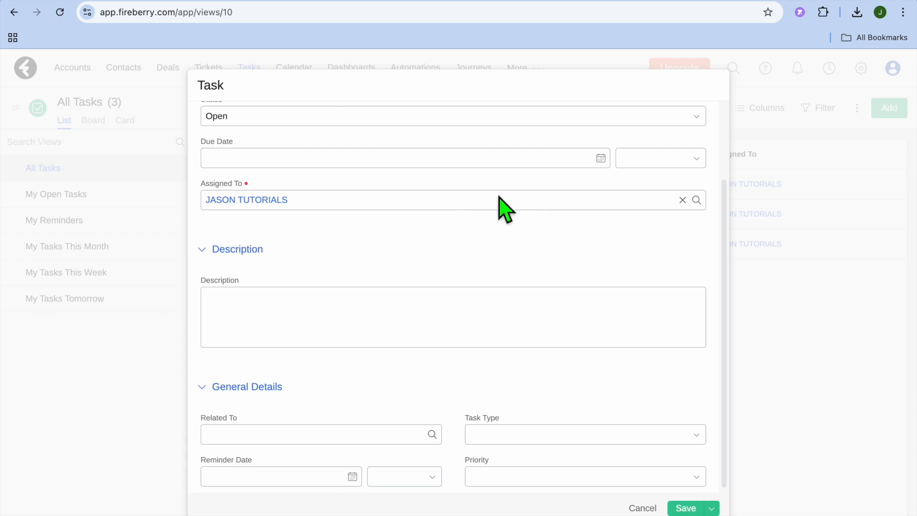
click(601, 158)
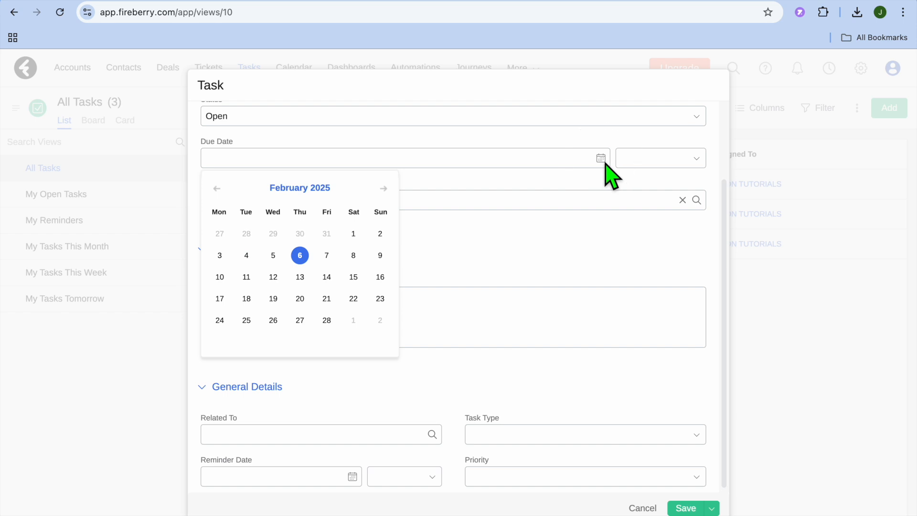
click(603, 159)
scroll(578, 263, down, 1)
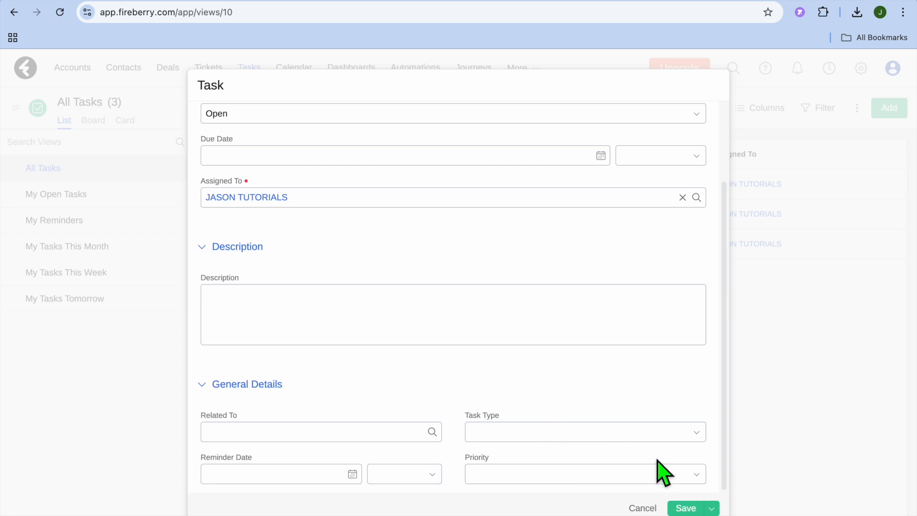
click(642, 508)
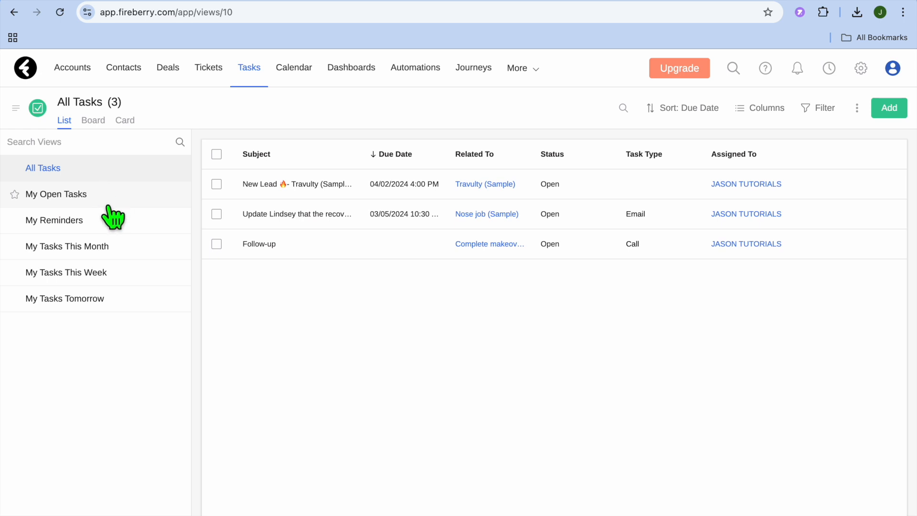
Step: Review the My Open Tasks, My Reminders and My Tasks This Month views
click(85, 195)
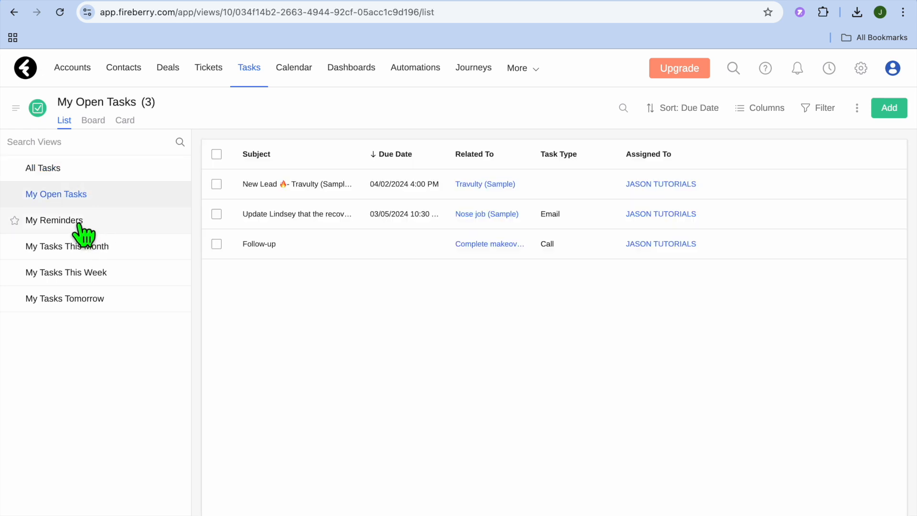
click(85, 221)
click(97, 247)
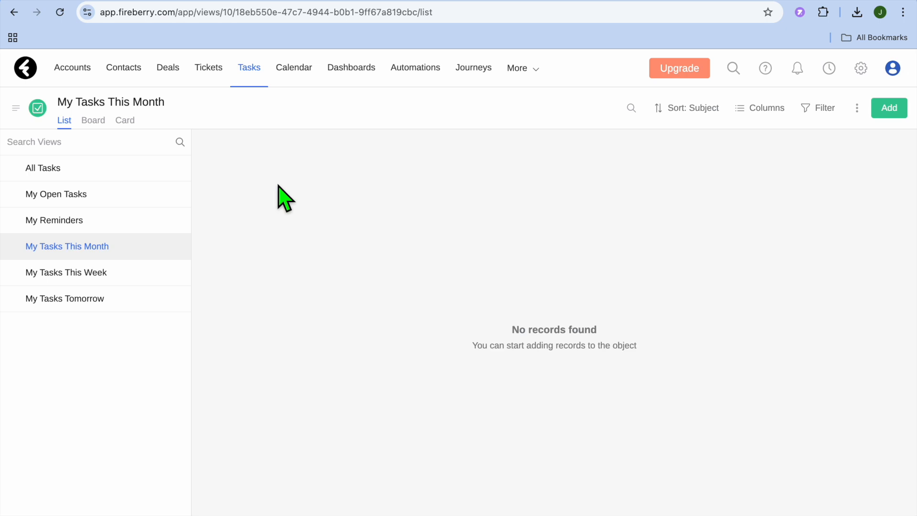
Step: Open the calendar and select February 7, 2025
click(294, 67)
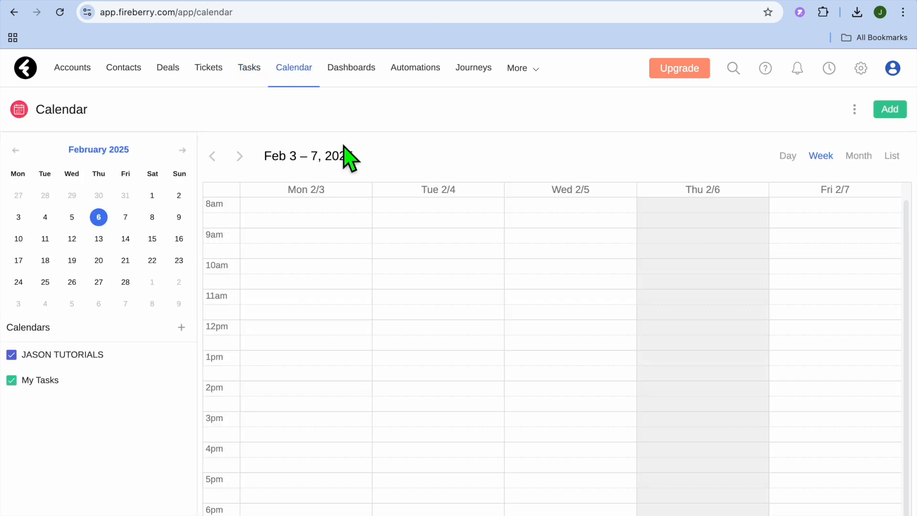
click(128, 217)
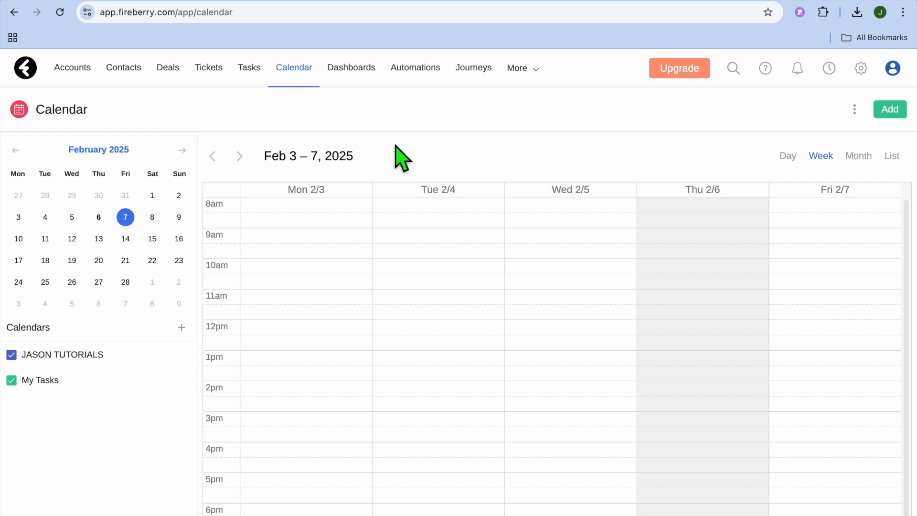
Step: Review the widgets and charts on the Admin and Sales Performance dashboards
click(358, 67)
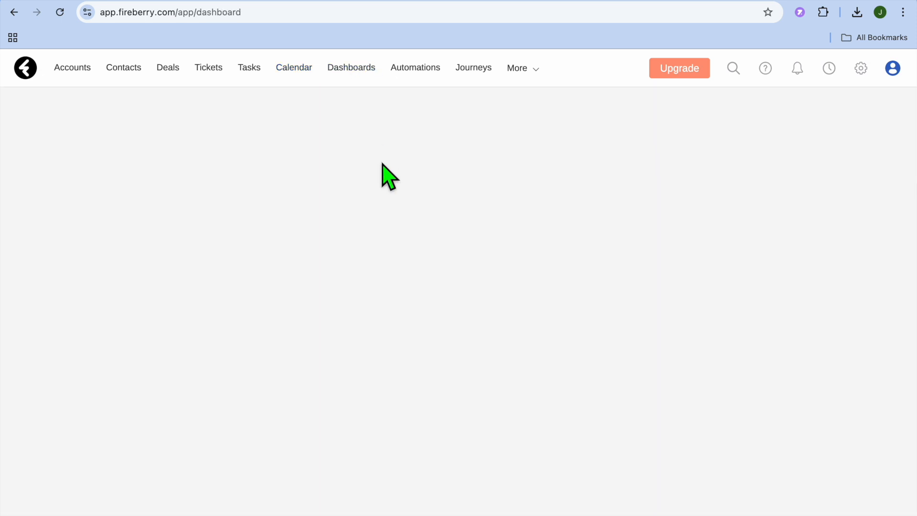
click(359, 69)
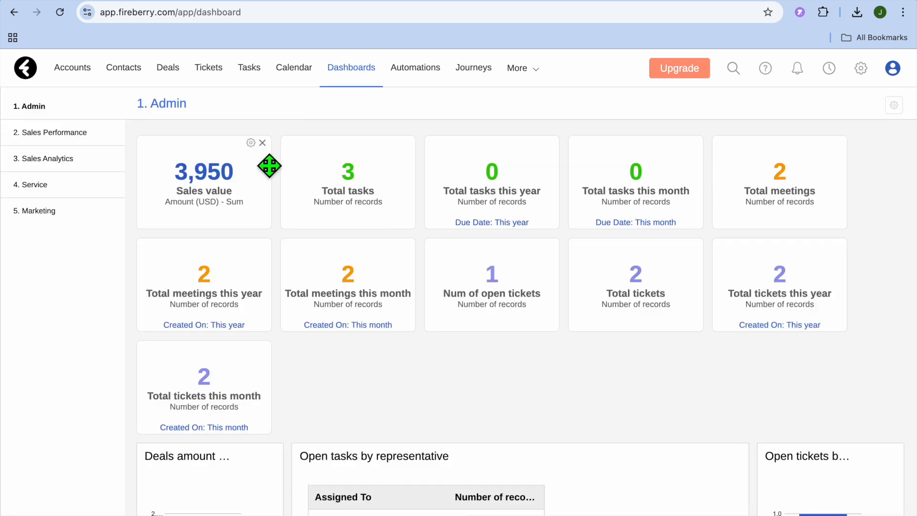
scroll(362, 191, down, 7)
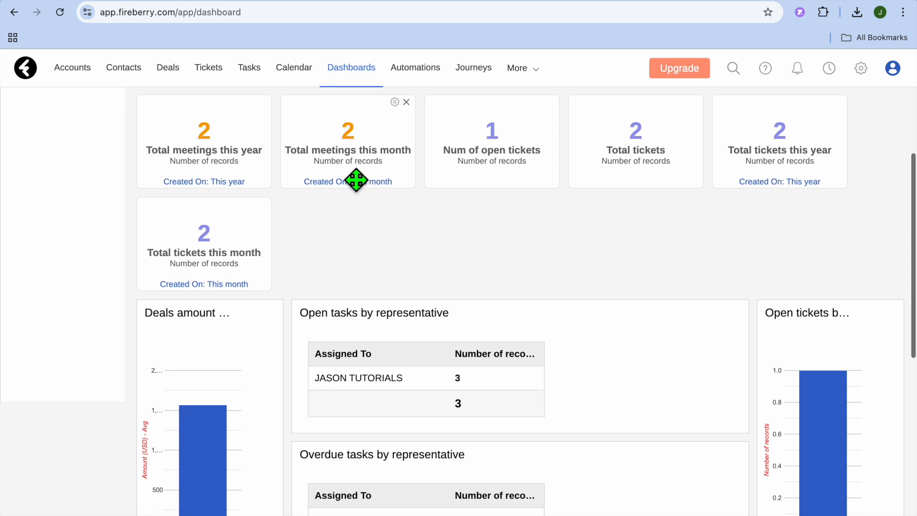
scroll(362, 191, up, 7)
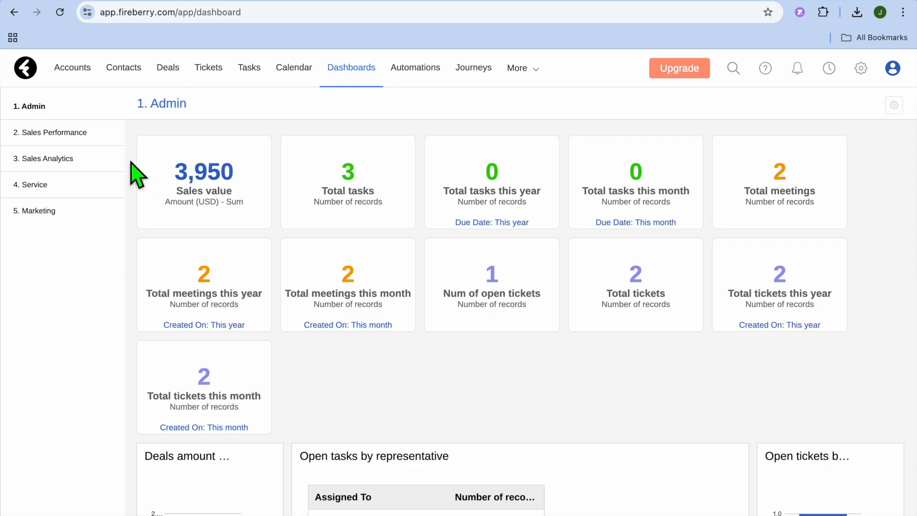
click(72, 136)
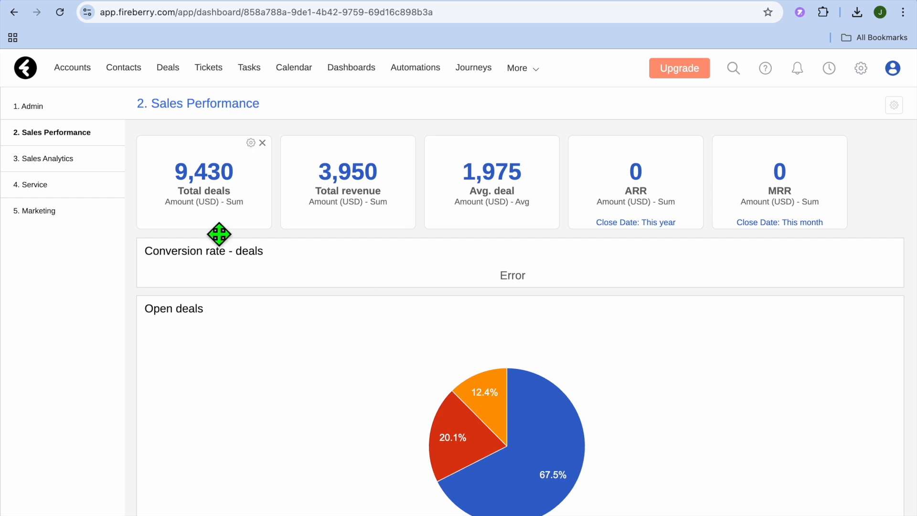
scroll(242, 190, down, 20)
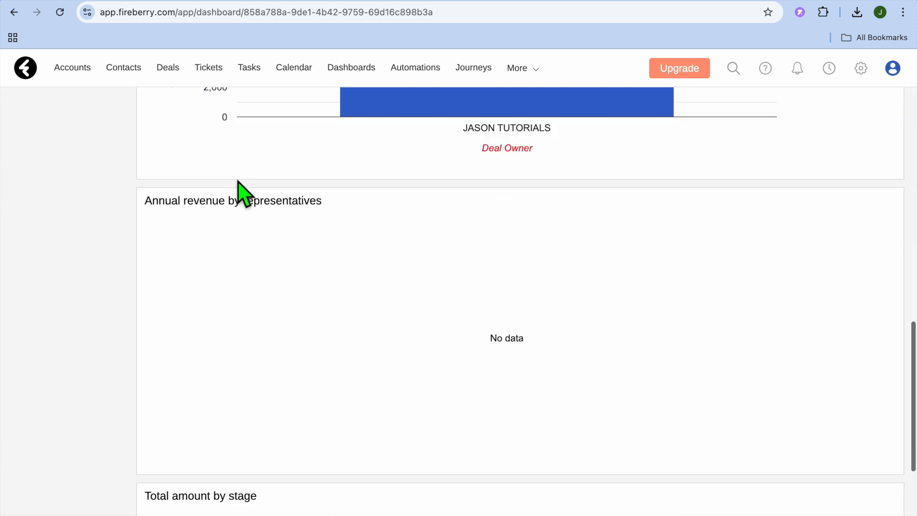
scroll(238, 182, up, 20)
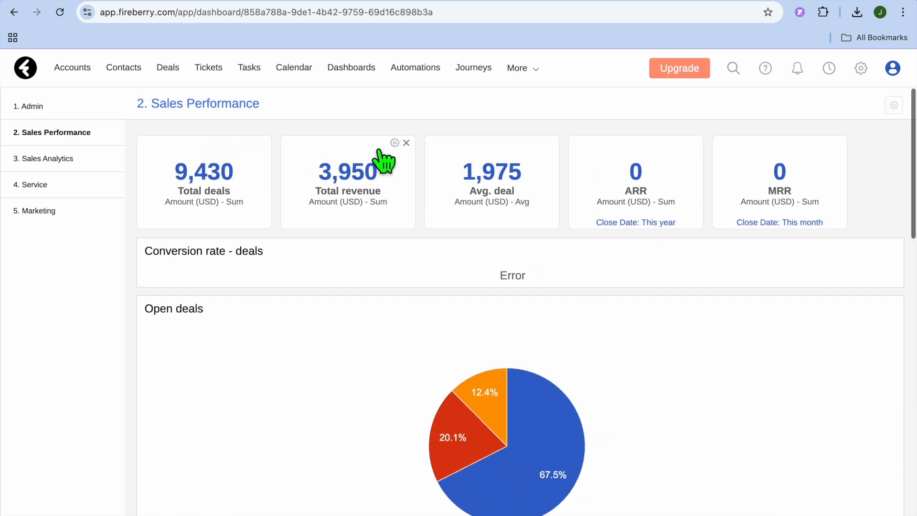
Step: Create a new automation for the Account object that is triggered when an account is created
click(412, 70)
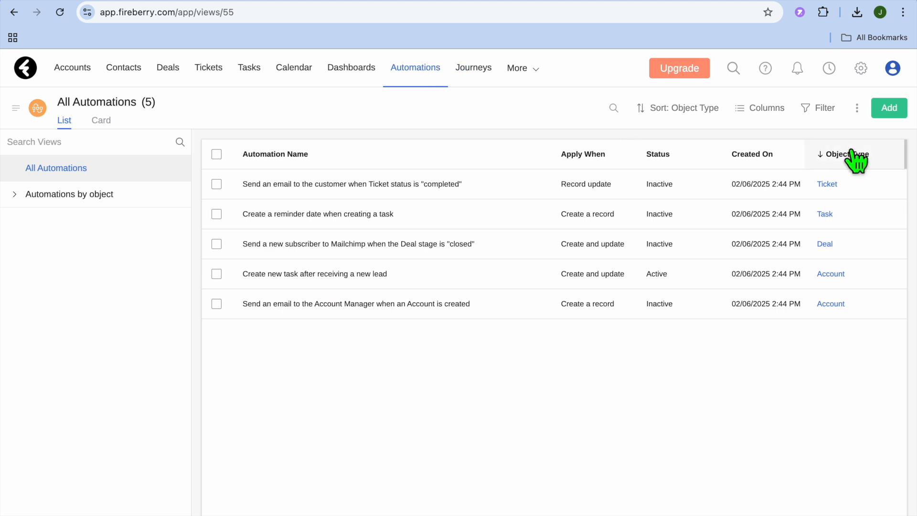
click(886, 115)
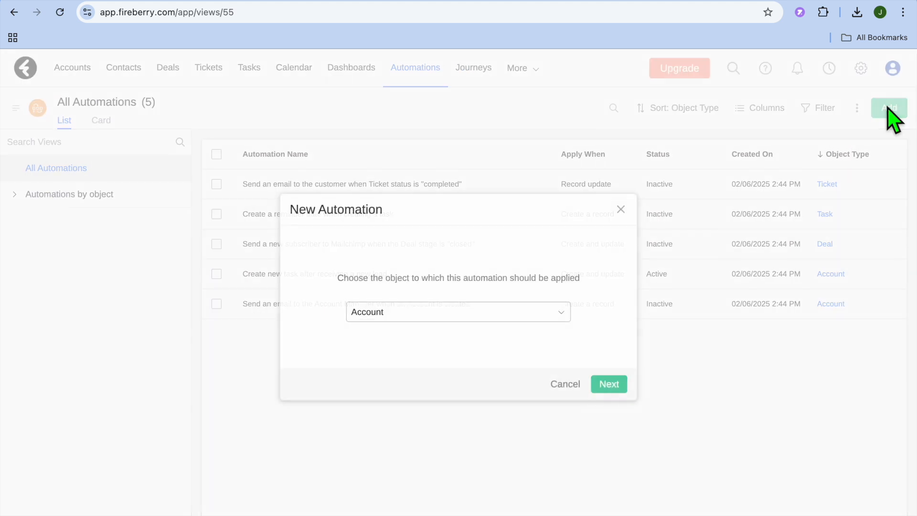
click(551, 311)
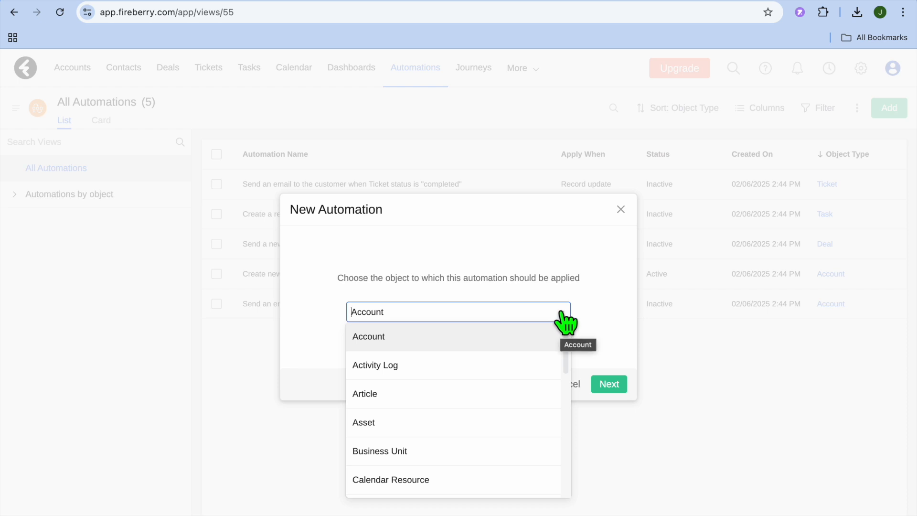
click(539, 331)
click(609, 385)
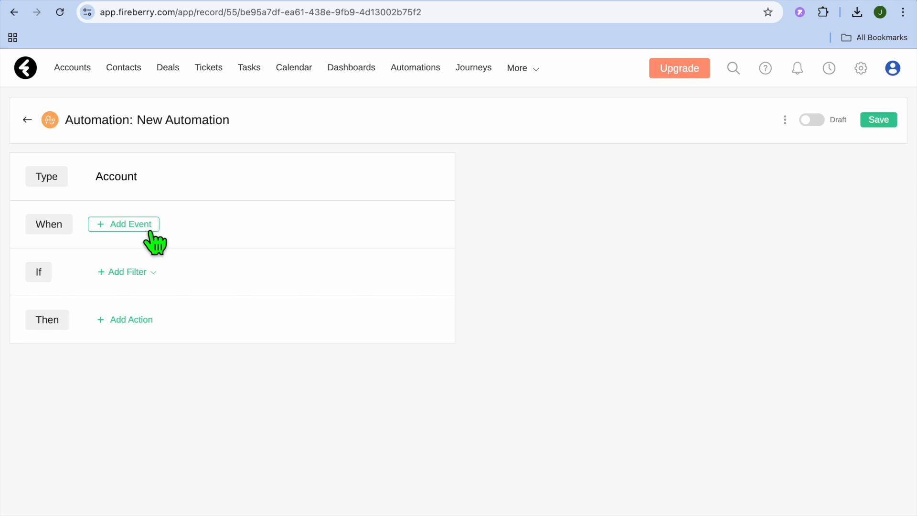
click(148, 231)
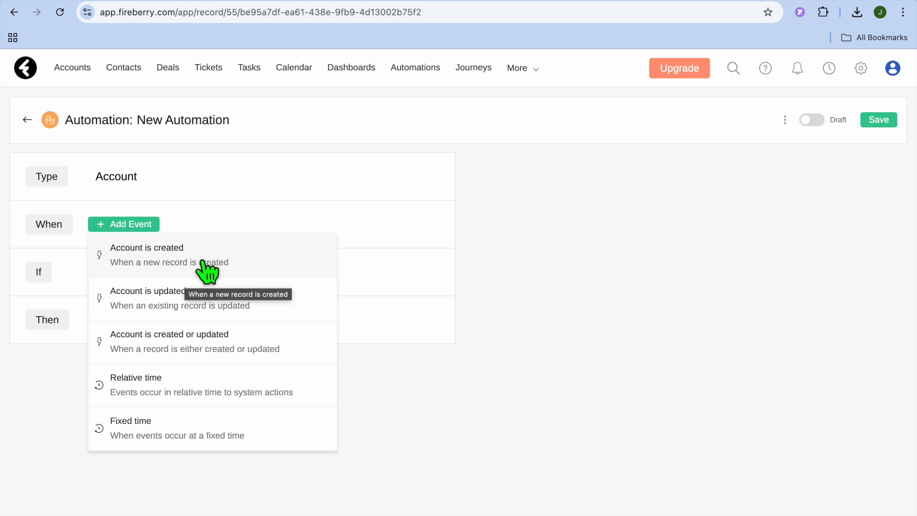
click(172, 262)
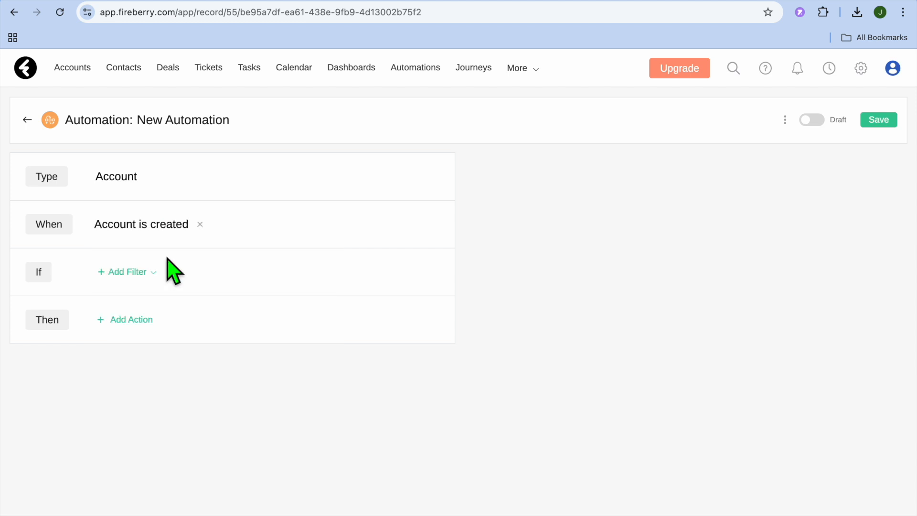
Step: Add a filter condition to the automation requiring Potential Income to equal 100
click(142, 273)
click(197, 306)
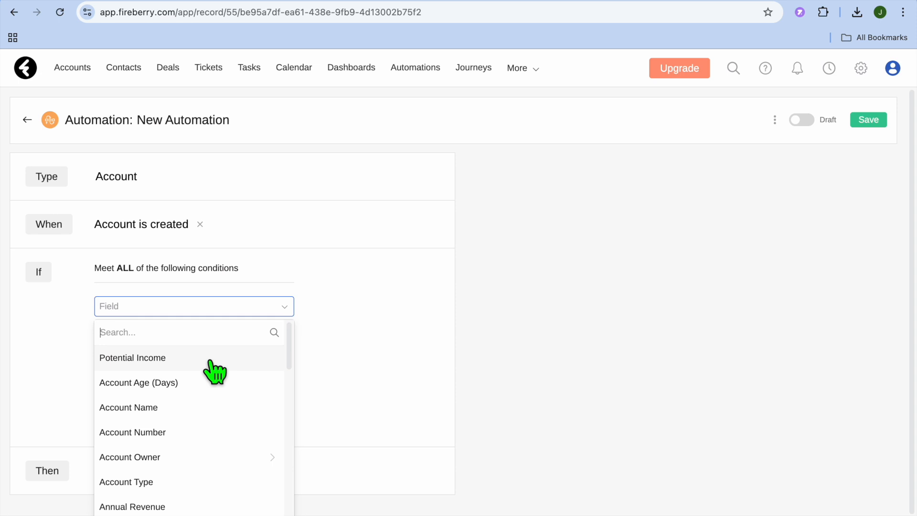
scroll(184, 432, down, 1)
scroll(185, 432, up, 1)
click(165, 364)
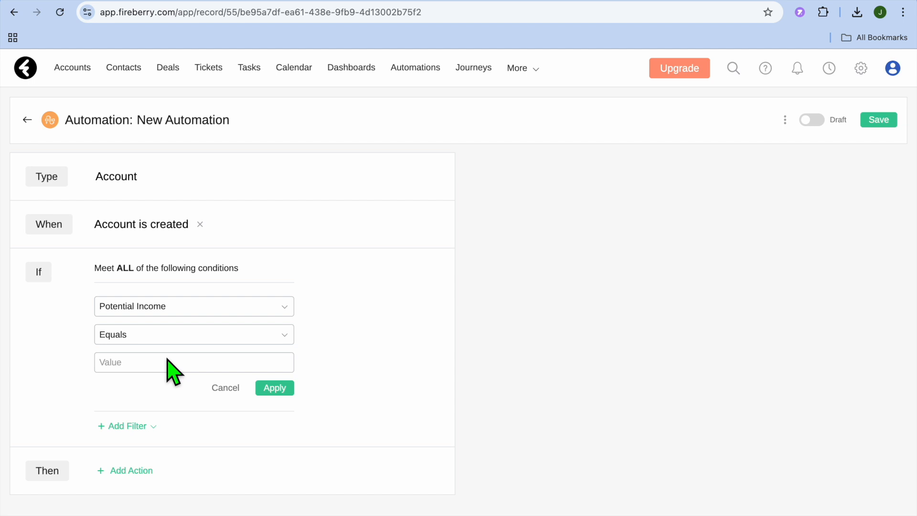
text(100)
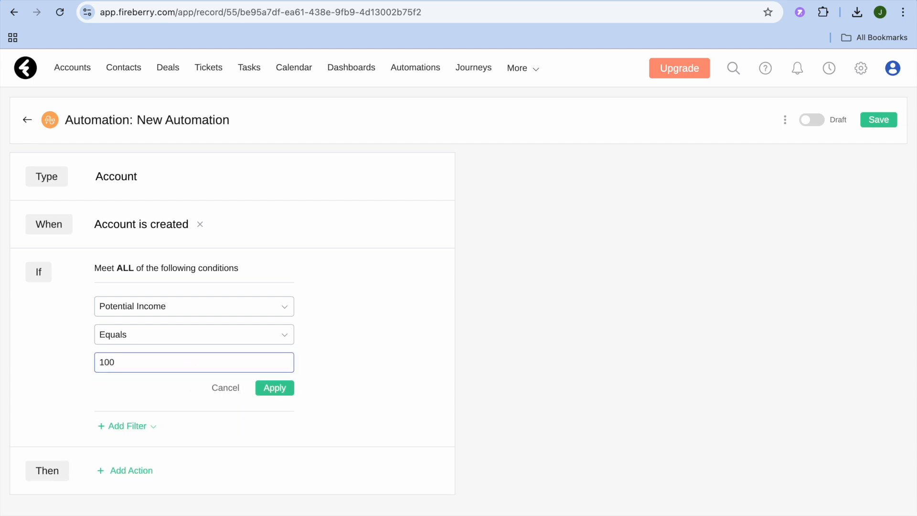
click(272, 388)
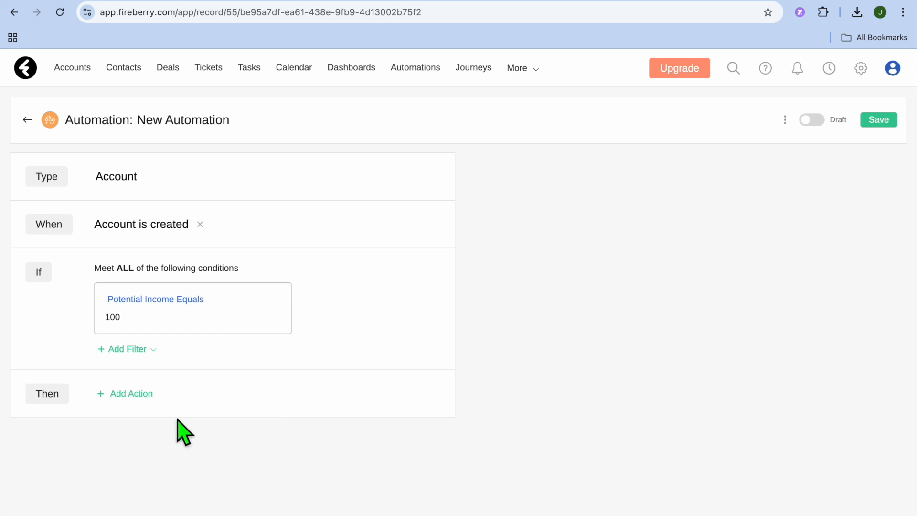
Step: Add an Update record action to the automation, with Account Name as the field and Text as its type
click(139, 408)
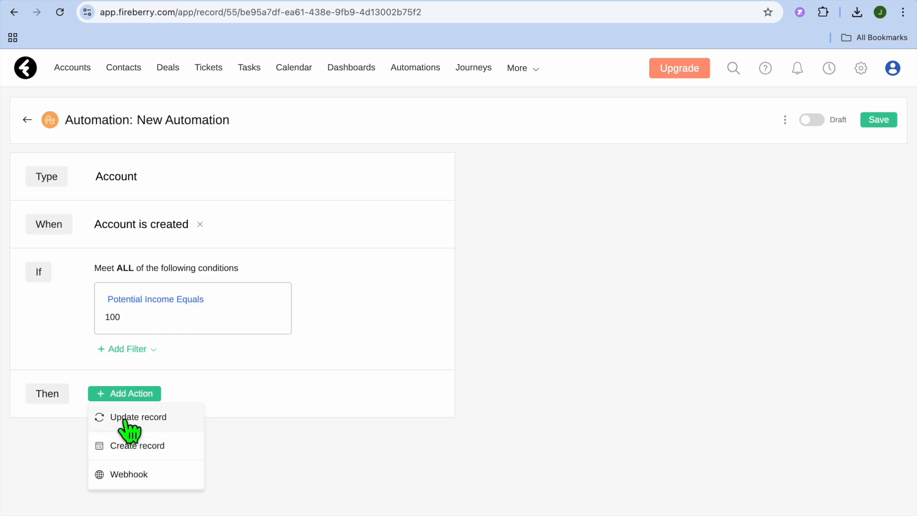
click(152, 425)
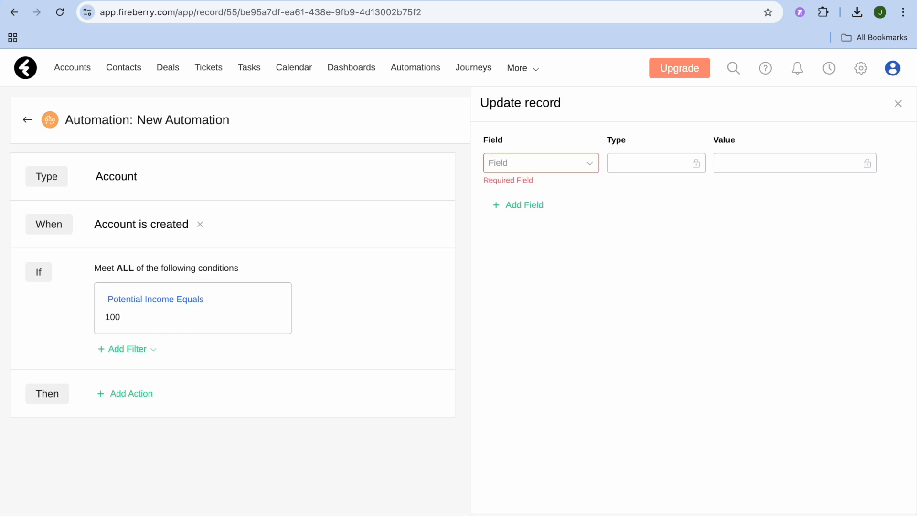
click(591, 164)
click(568, 216)
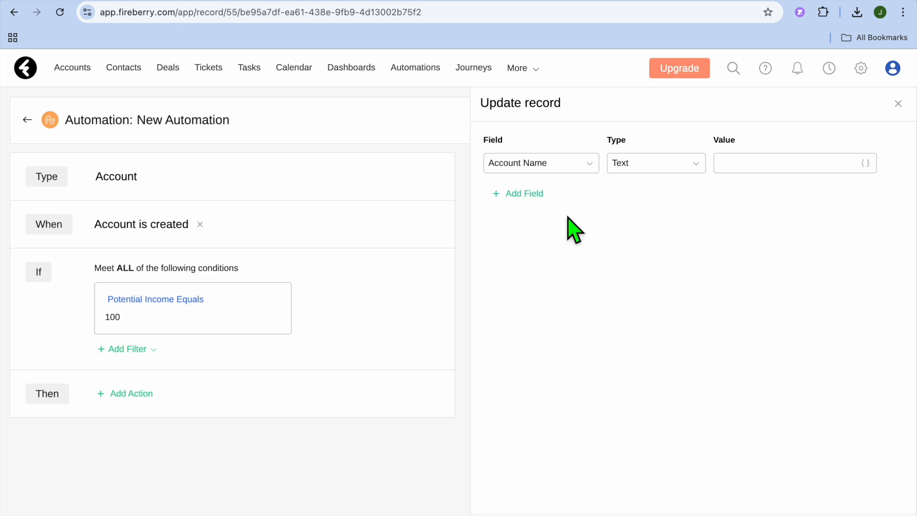
click(766, 173)
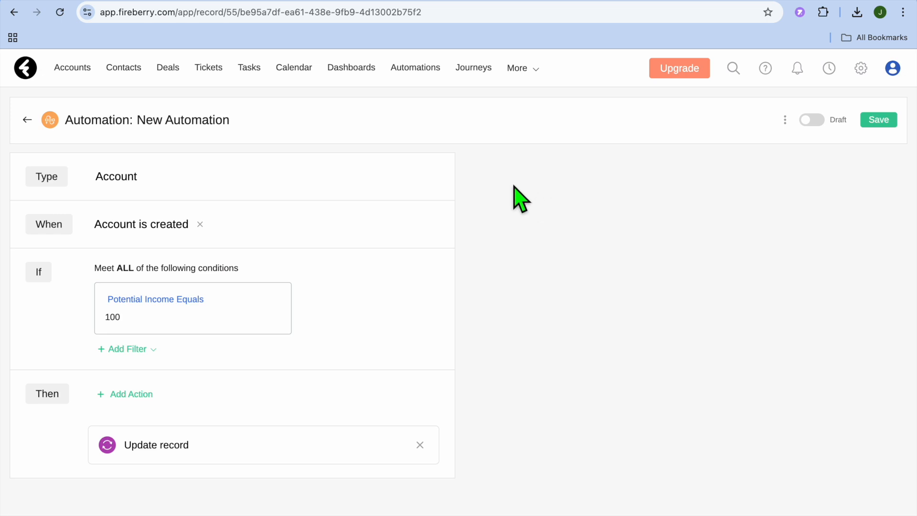
Step: Open the Journeys list and view the new journey form without creating a journey
click(478, 69)
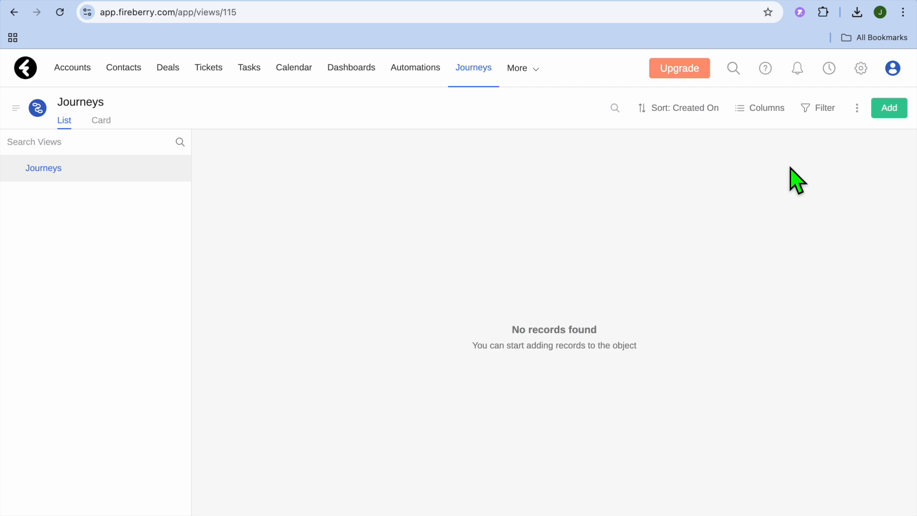
click(892, 115)
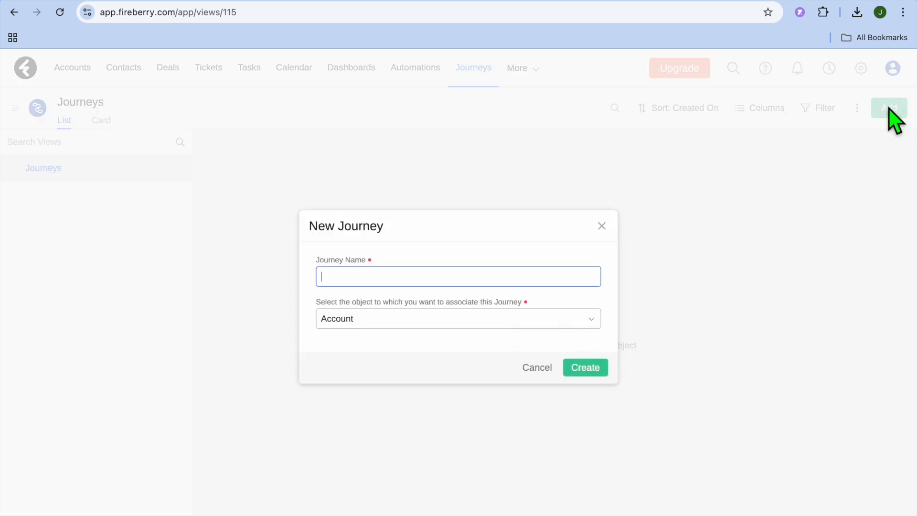
click(602, 225)
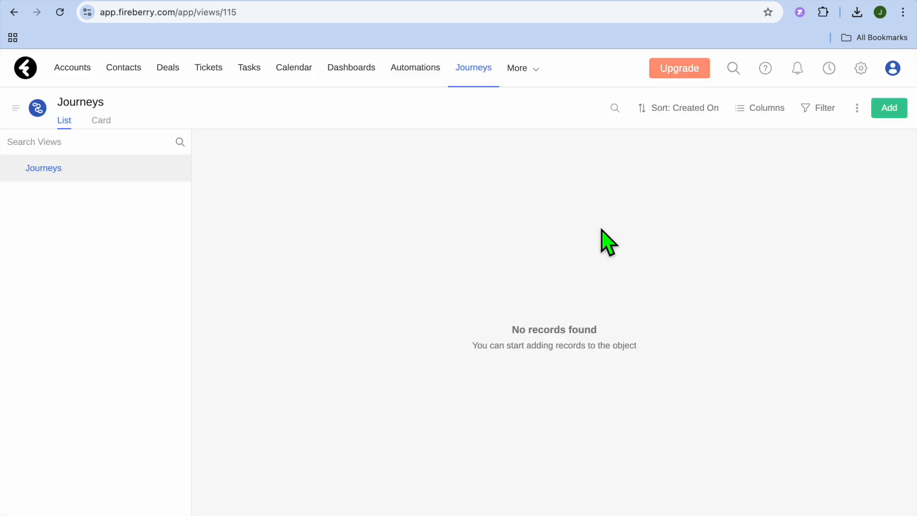
Step: Review the full list of additional CRM objects and the overview of recent and favorite records
click(543, 74)
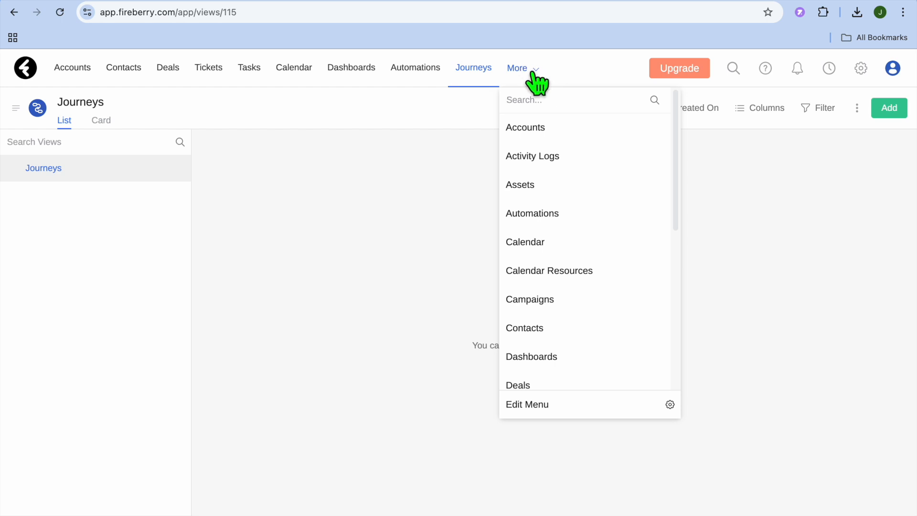
scroll(565, 162, down, 7)
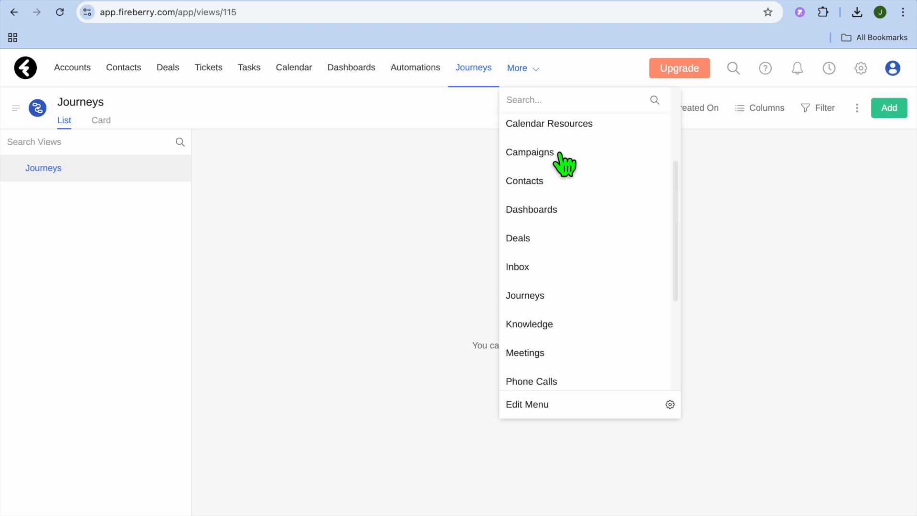
scroll(565, 162, up, 7)
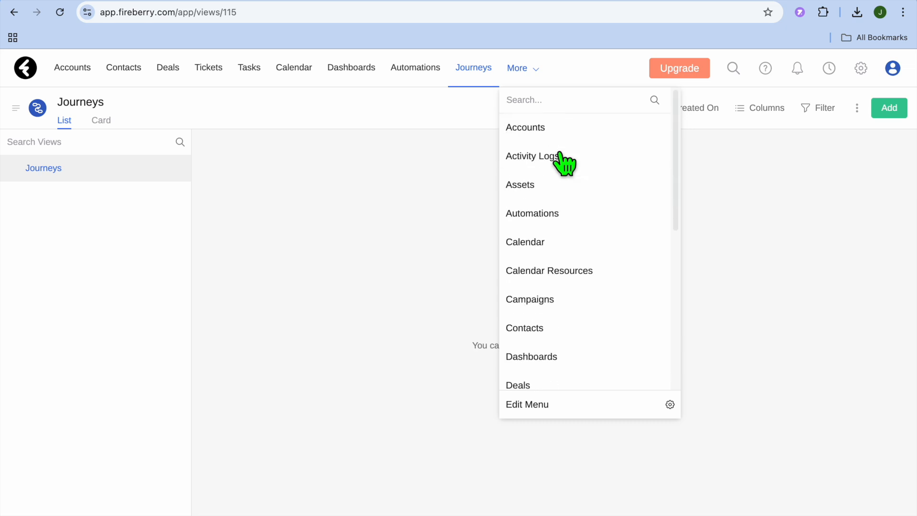
scroll(563, 160, down, 10)
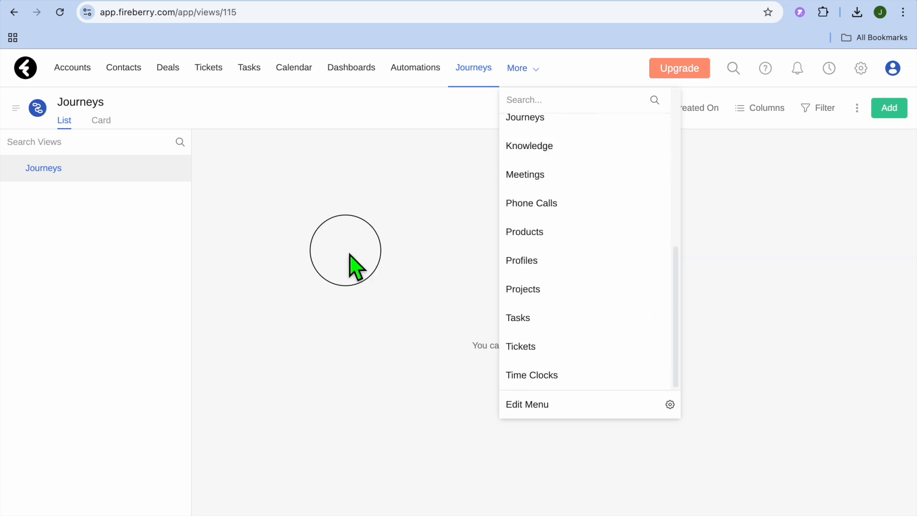
click(356, 266)
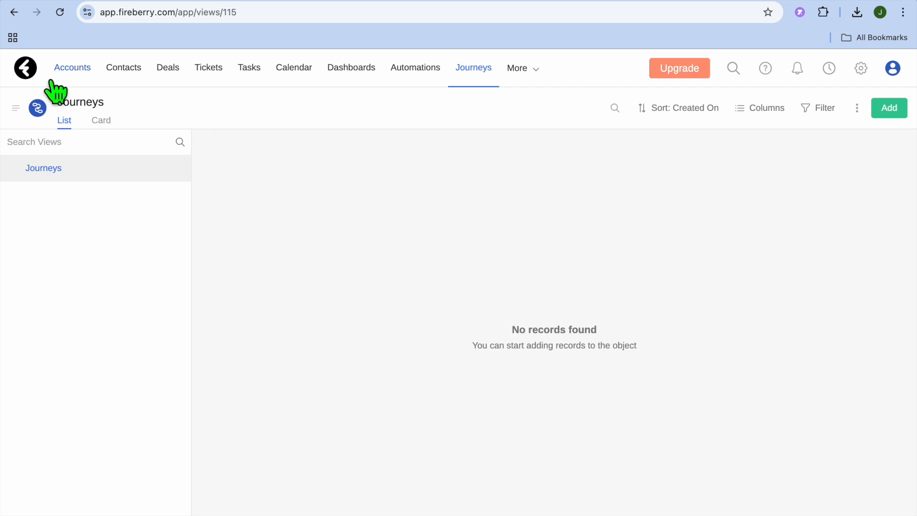
click(23, 72)
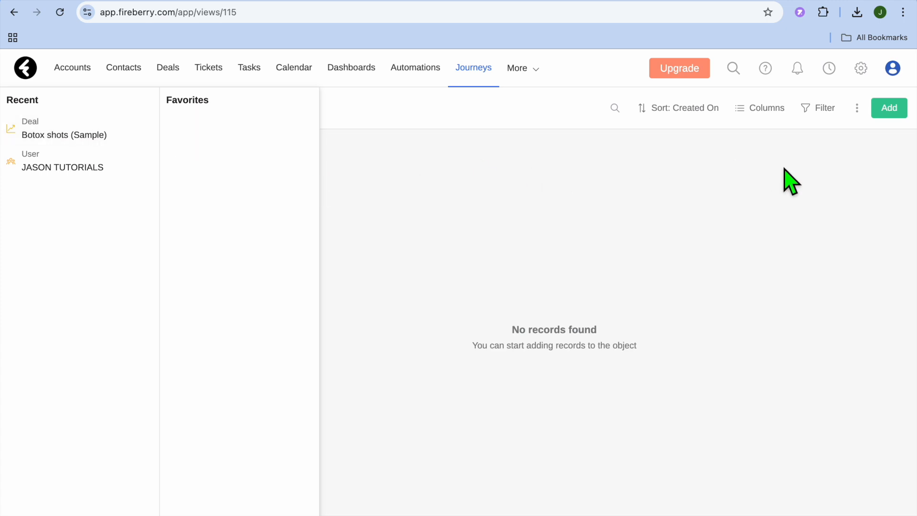
click(832, 69)
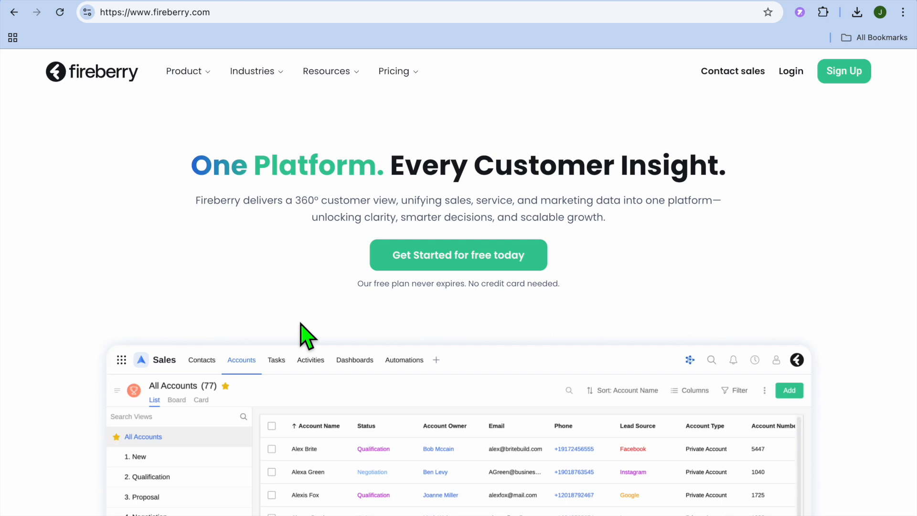
scroll(306, 334, down, 1)
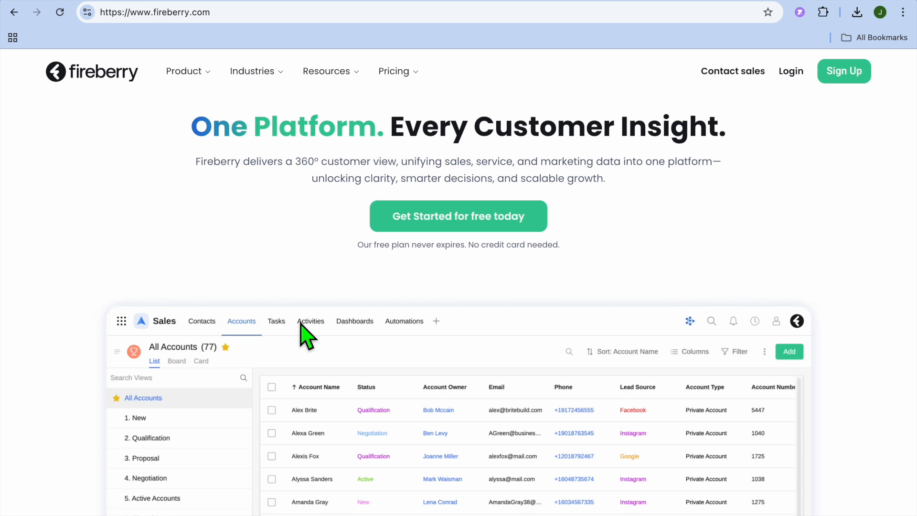
scroll(301, 325, down, 1)
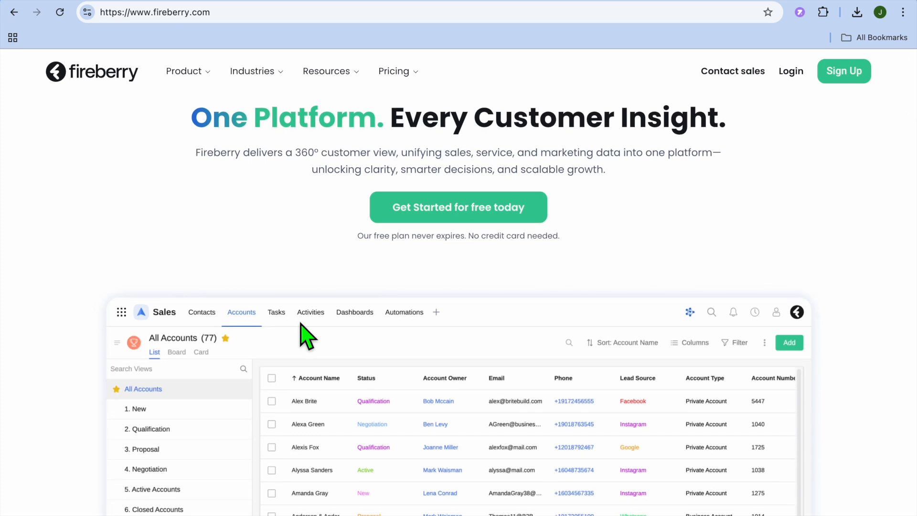
scroll(306, 336, down, 1)
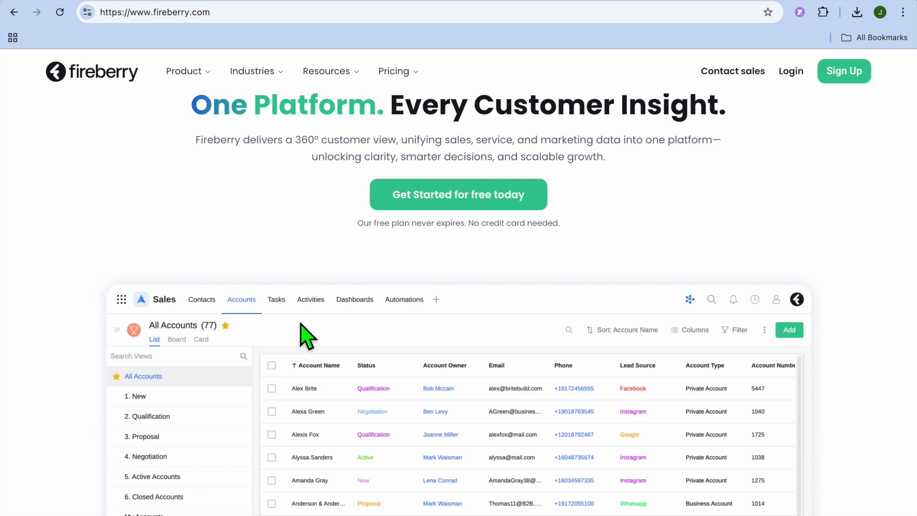
scroll(301, 324, up, 1)
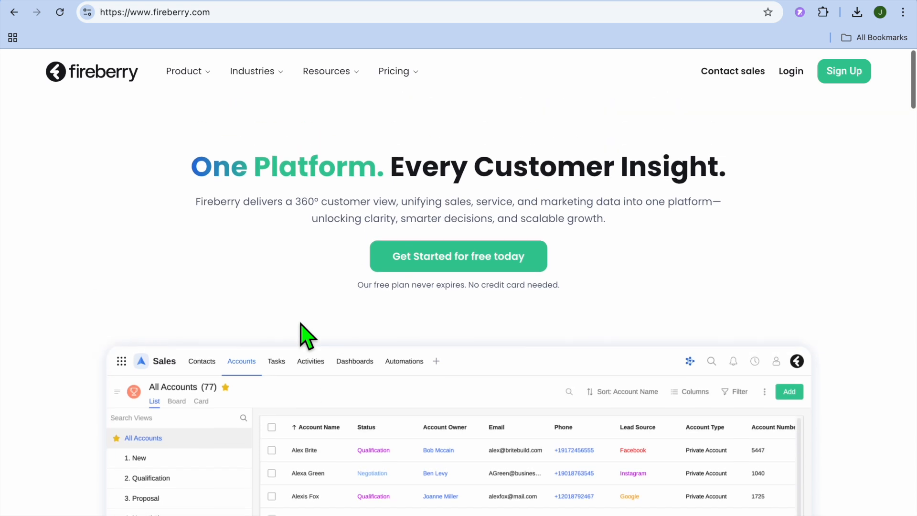